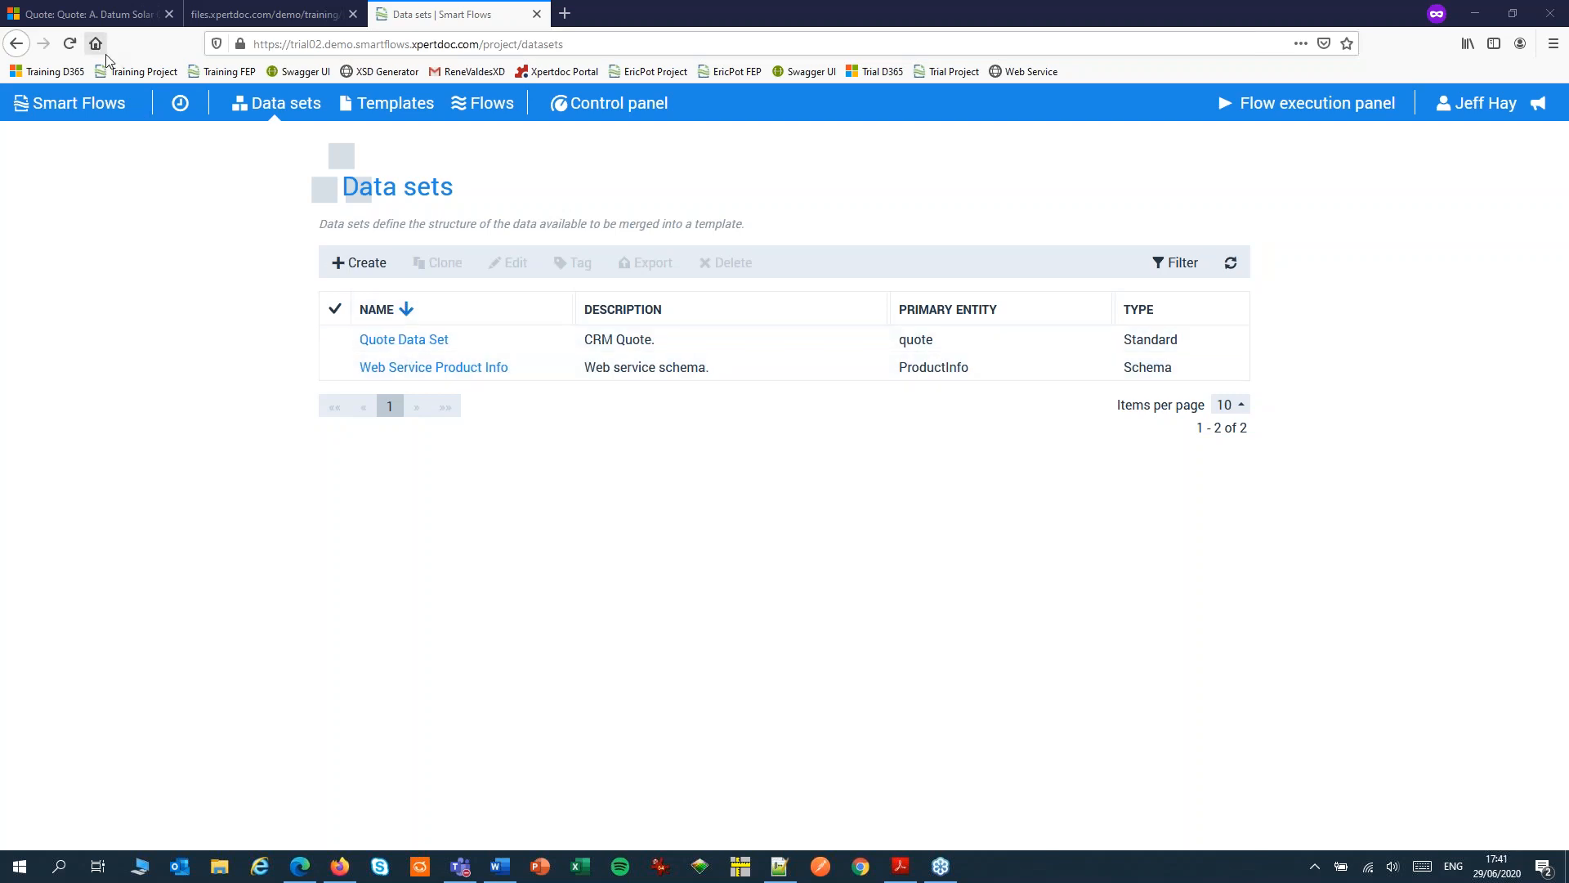
Review the A. Datum Solar Quote record and the web service's product info XML, then return to Smart Flows
left_click(107, 17)
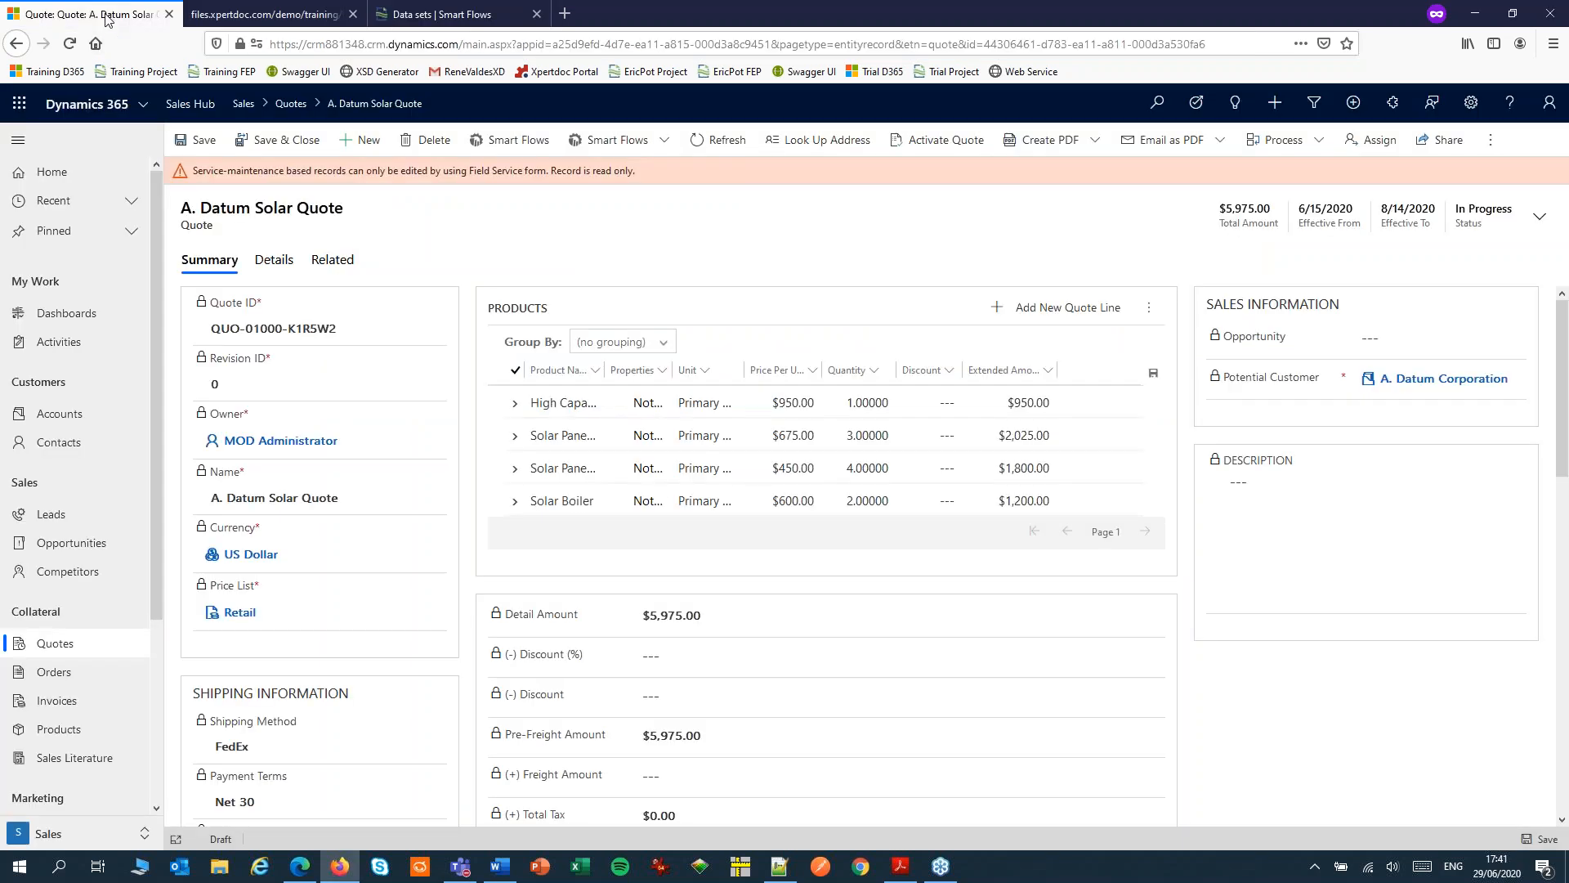
left_click(260, 16)
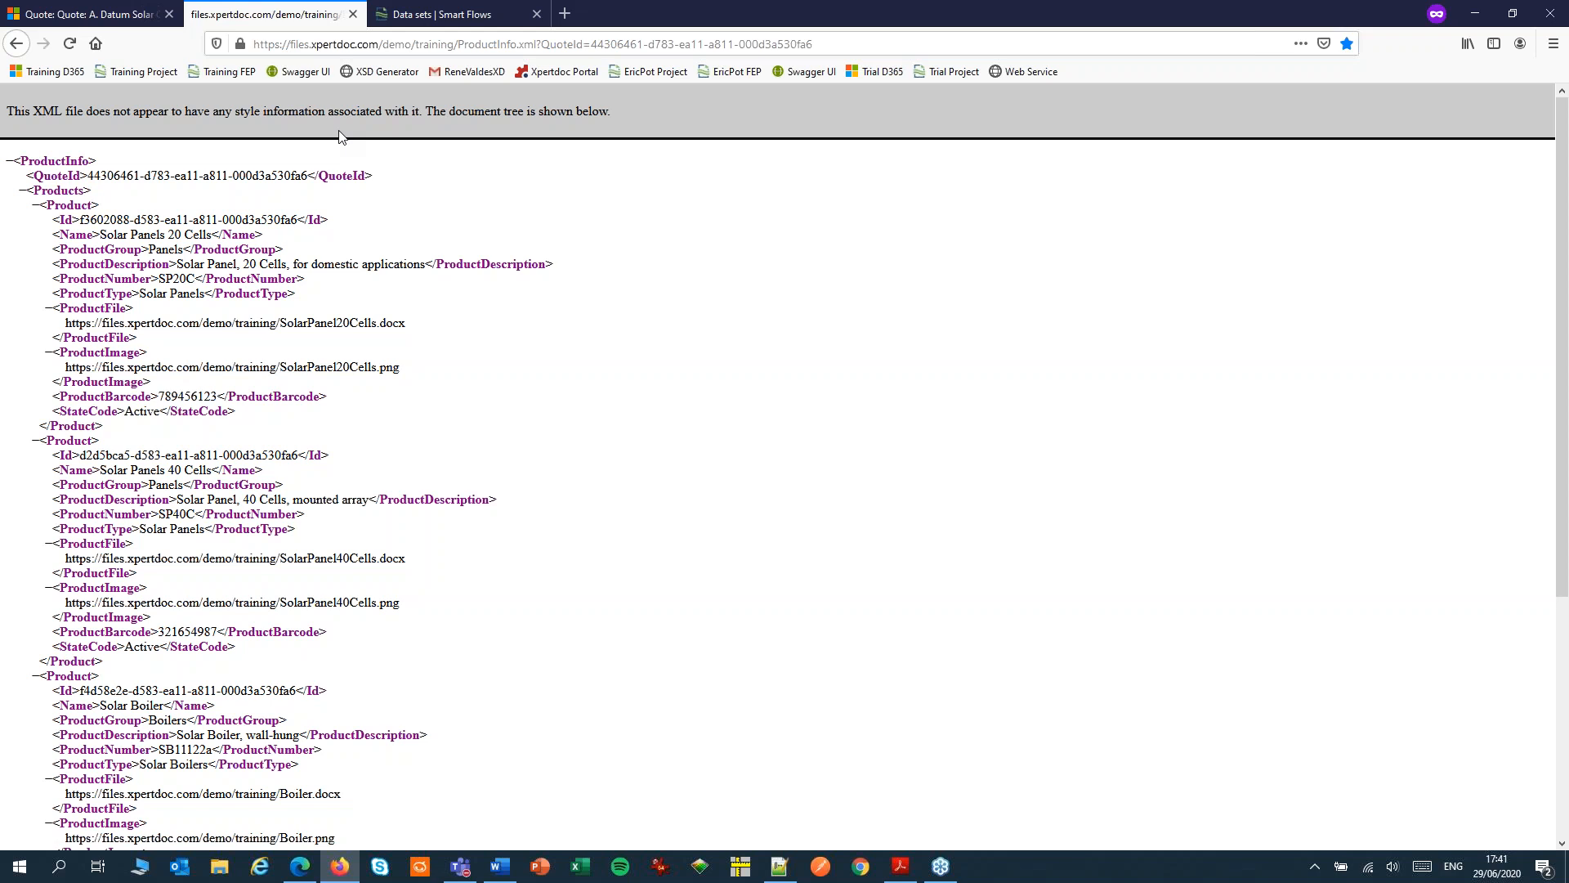
left_click(434, 18)
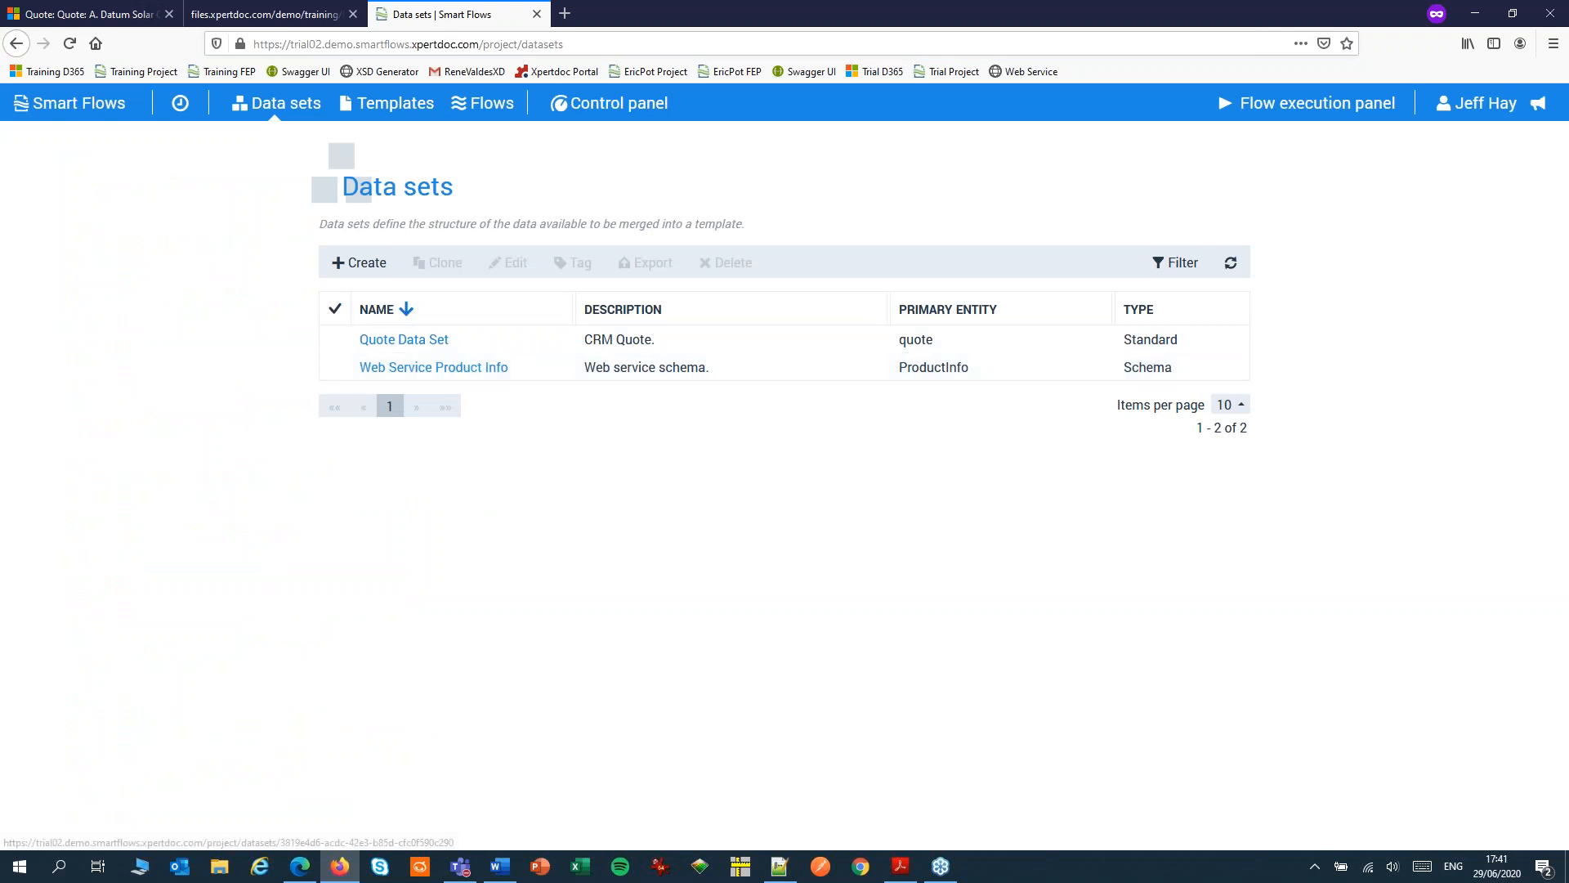
Review the Quote Body Template's settings and open the Quote Flow to examine how it retrieves the web service data
left_click(387, 103)
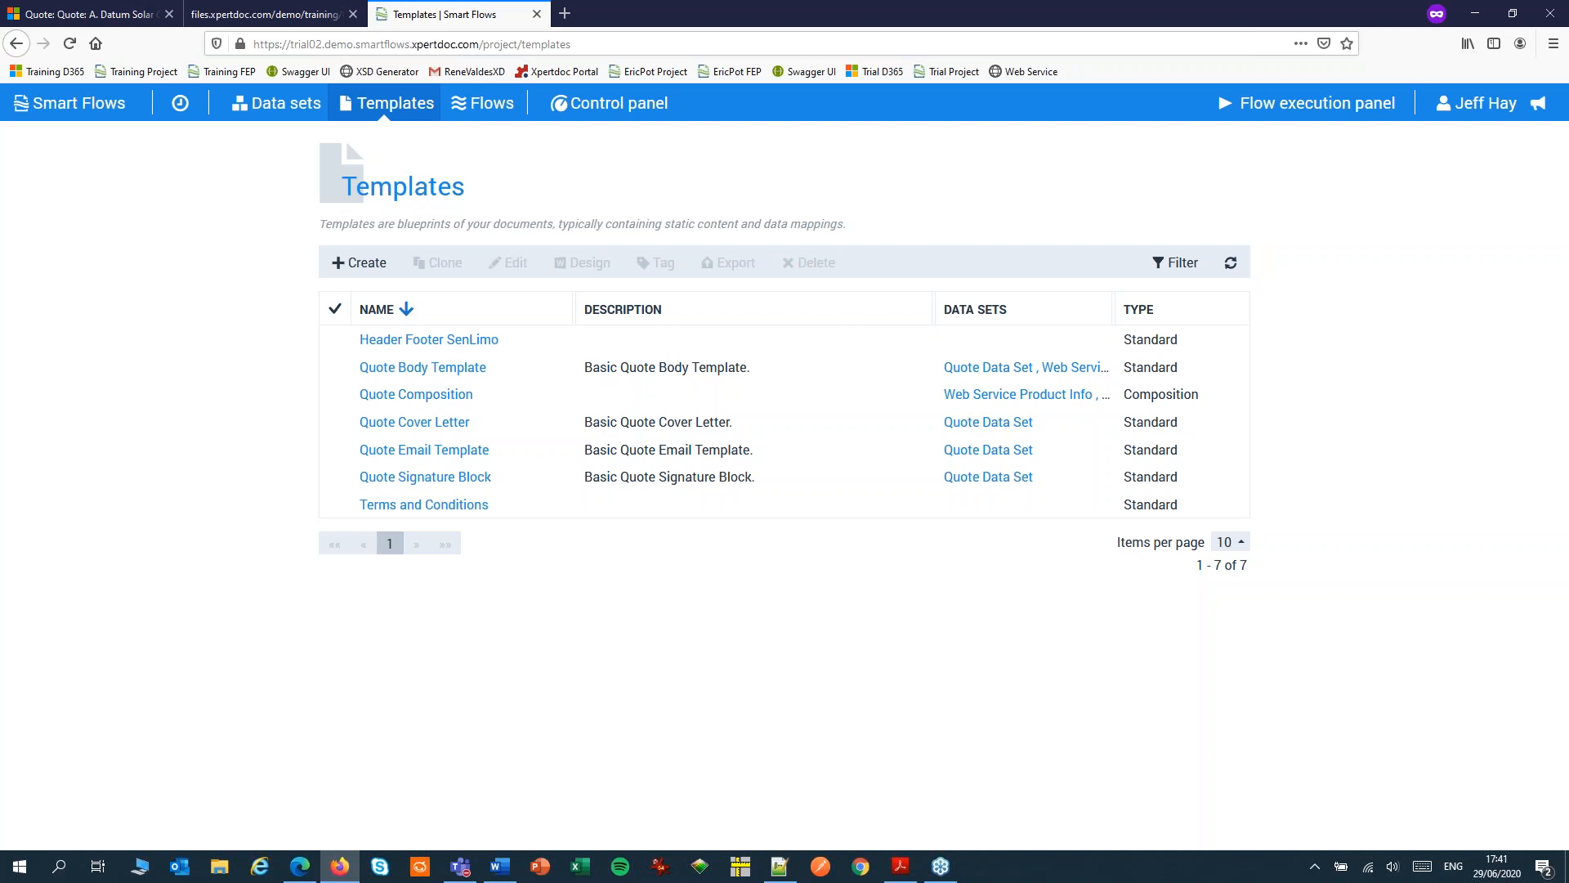
left_click(404, 367)
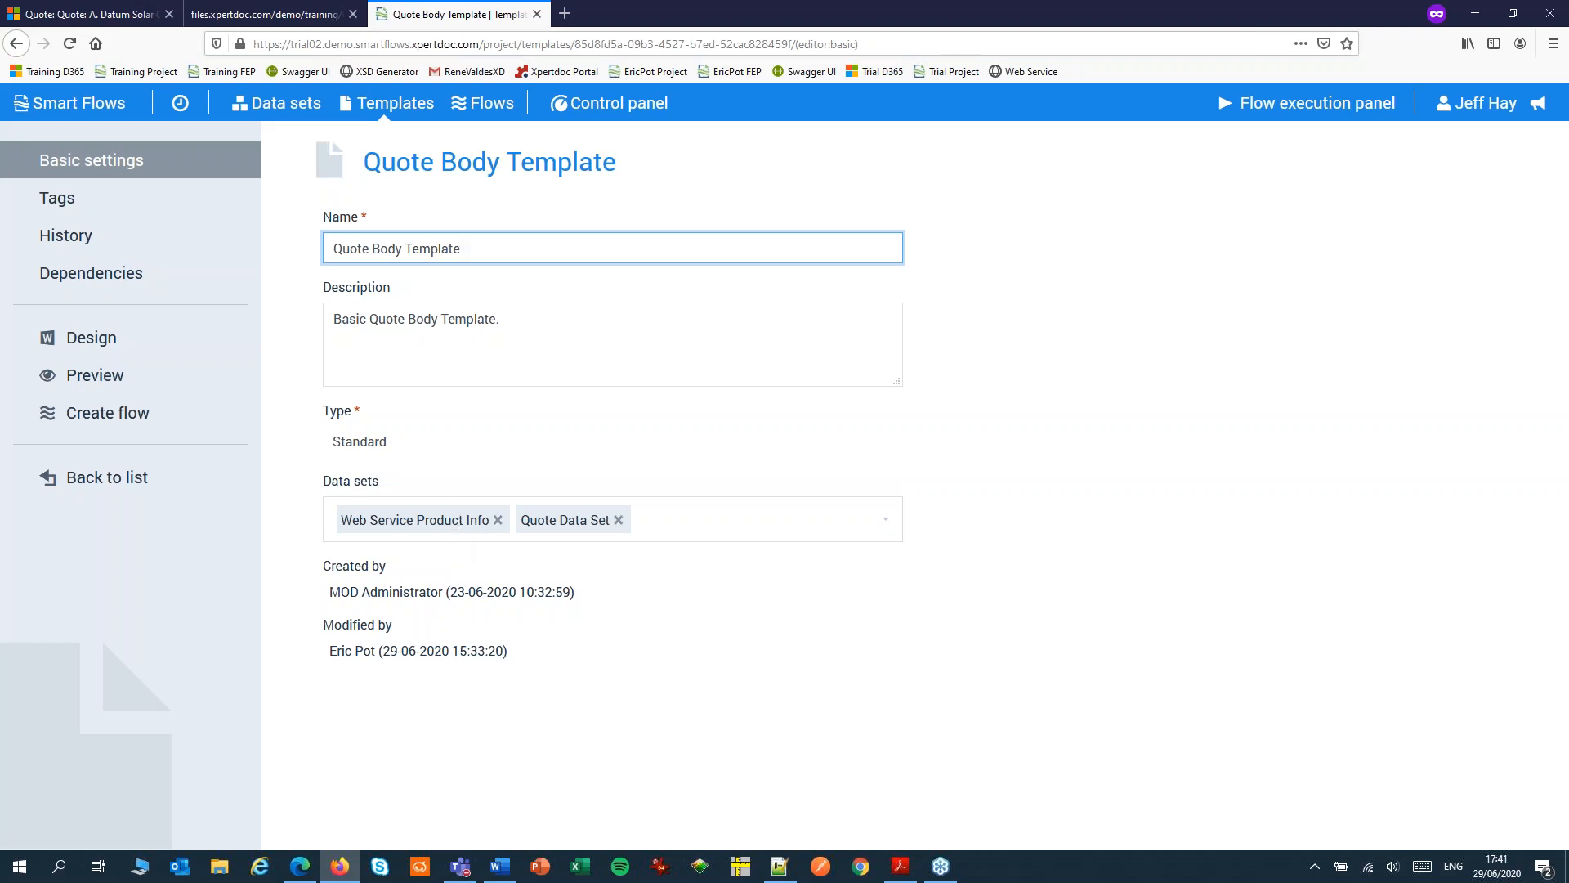
left_click(483, 104)
left_click(393, 339)
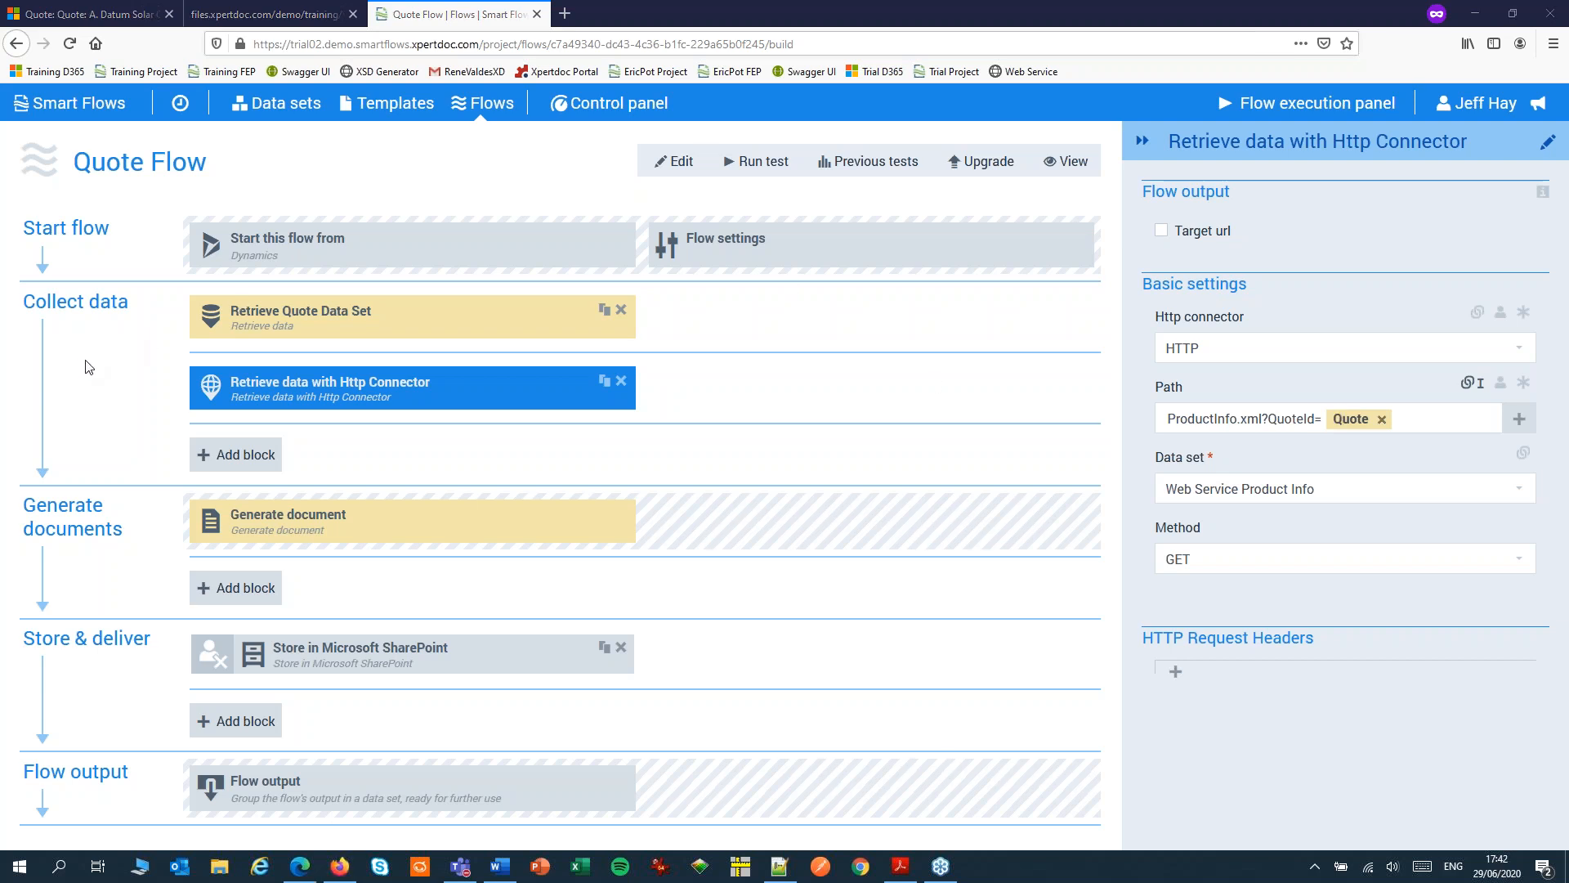
Switch to the quote body template in Word and examine the product Id field in the Web Service Product Info data set
left_click(500, 868)
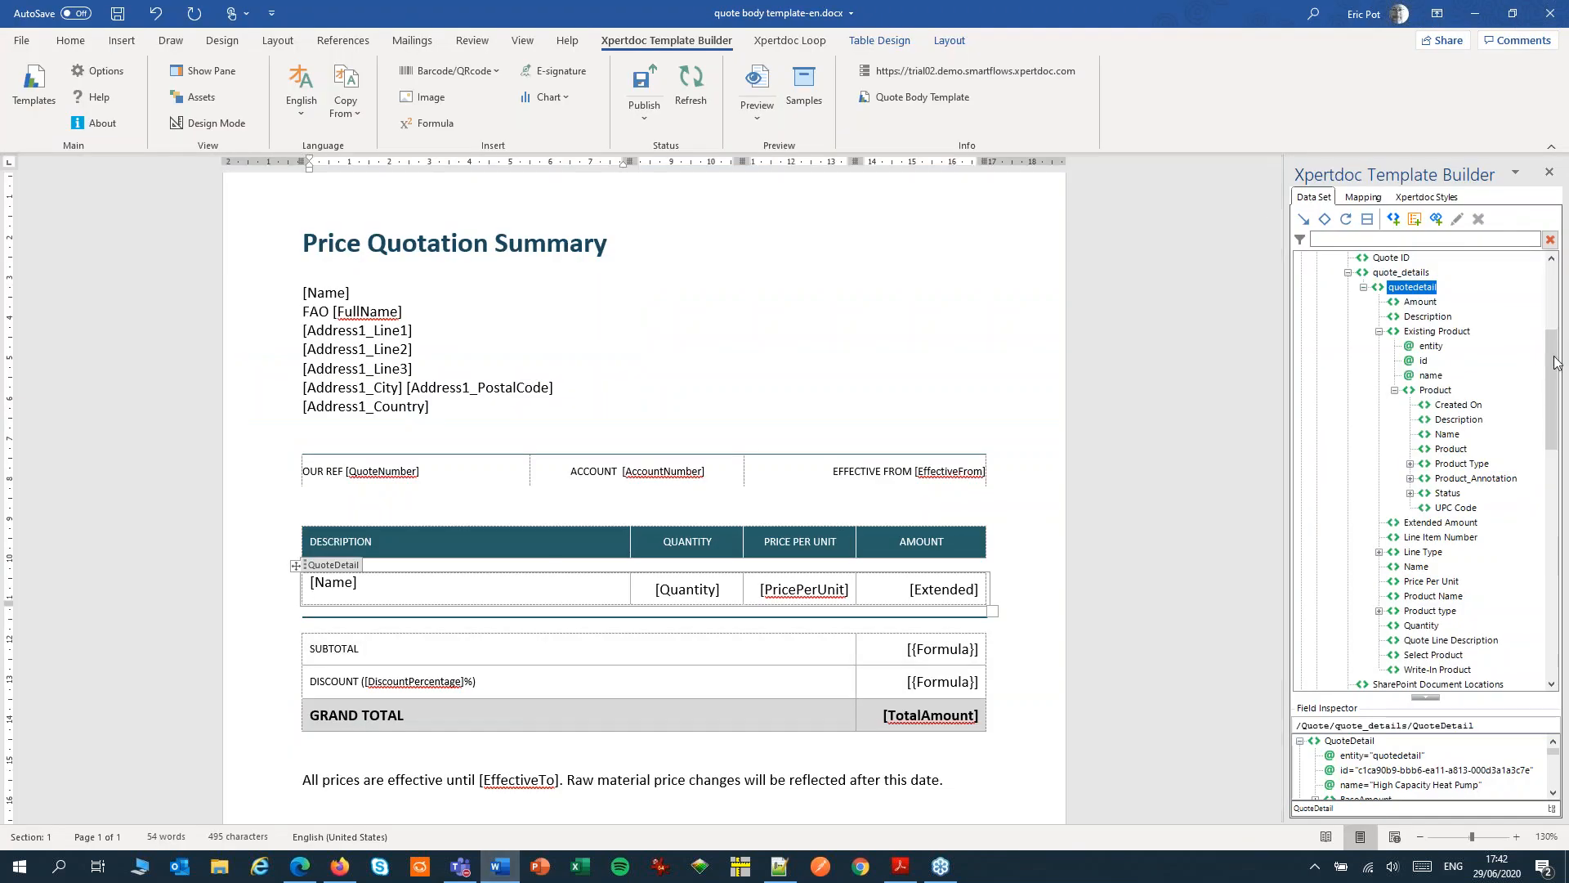
left_click_drag(1553, 372, 1555, 523)
left_click(1412, 274)
left_click(1388, 333)
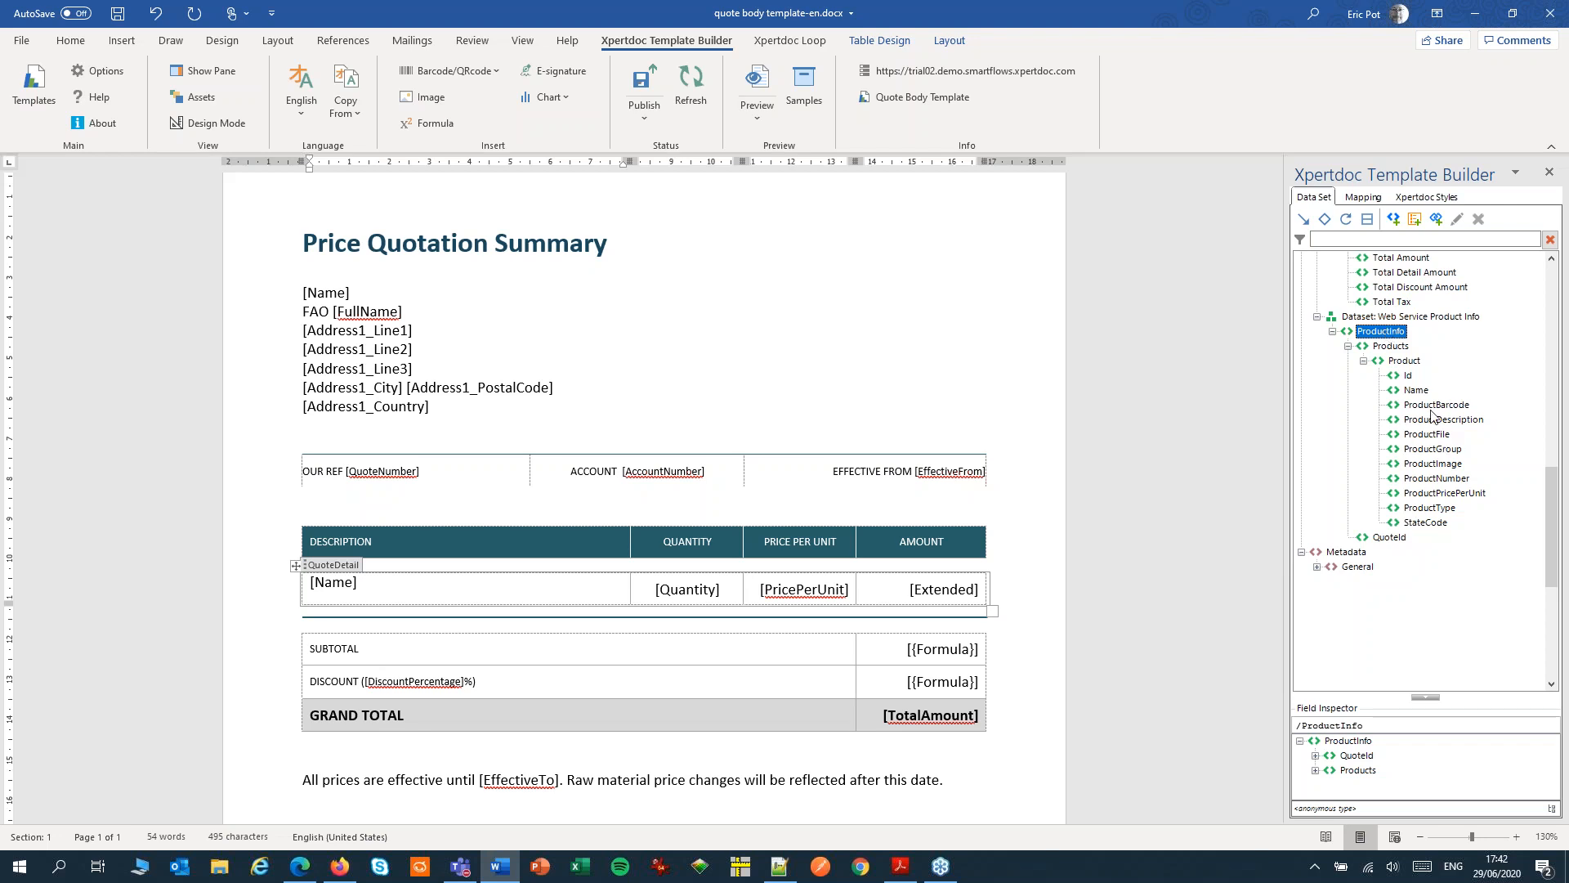
left_click(1407, 376)
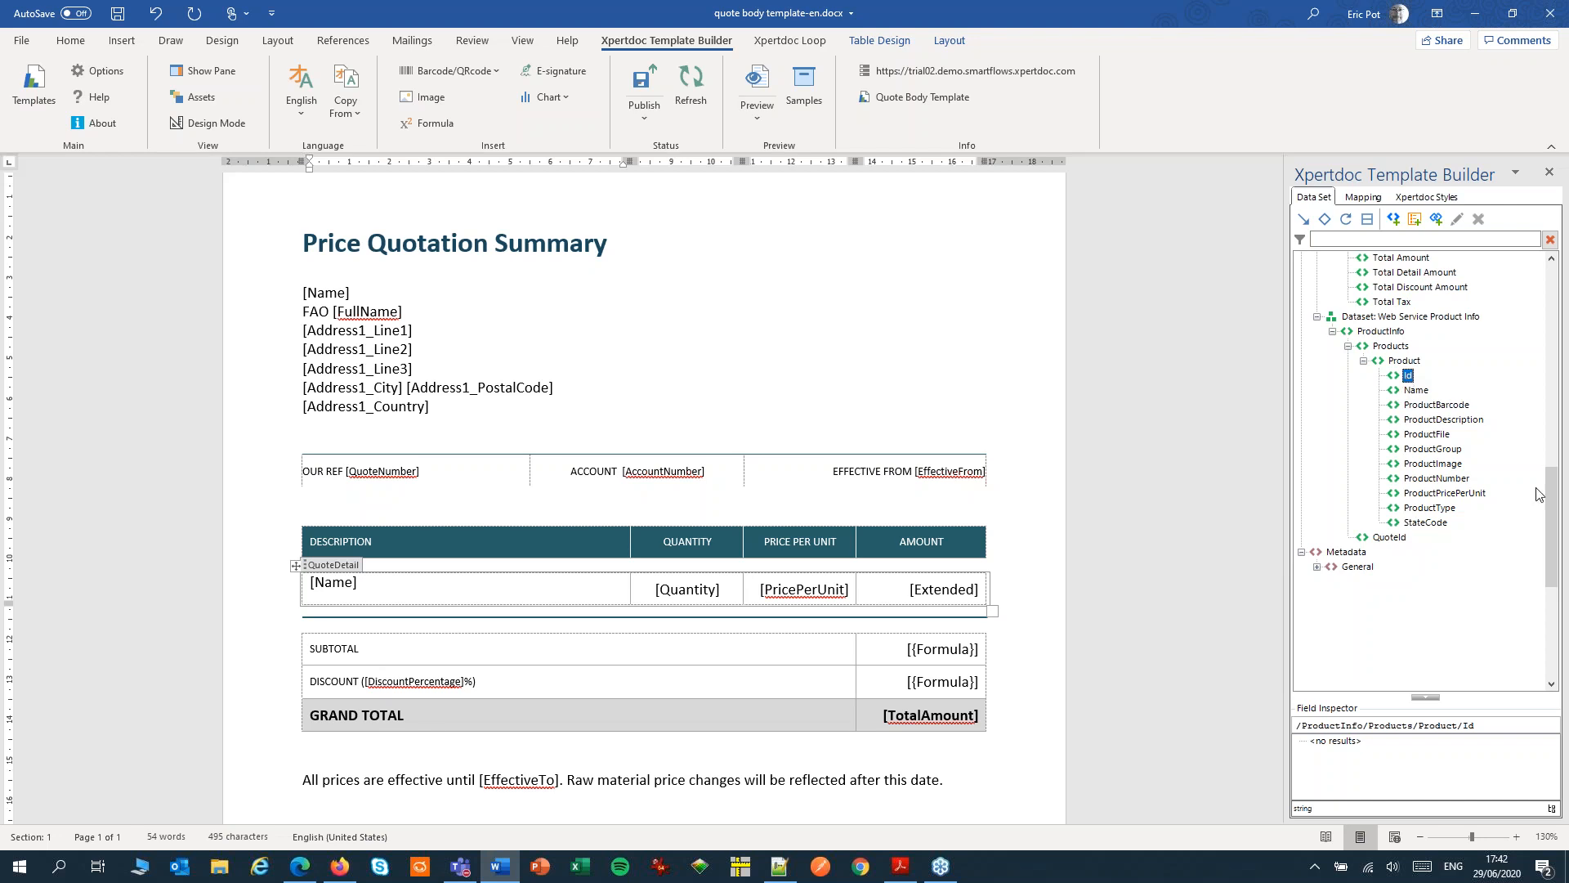
left_click_drag(1551, 522, 1545, 375)
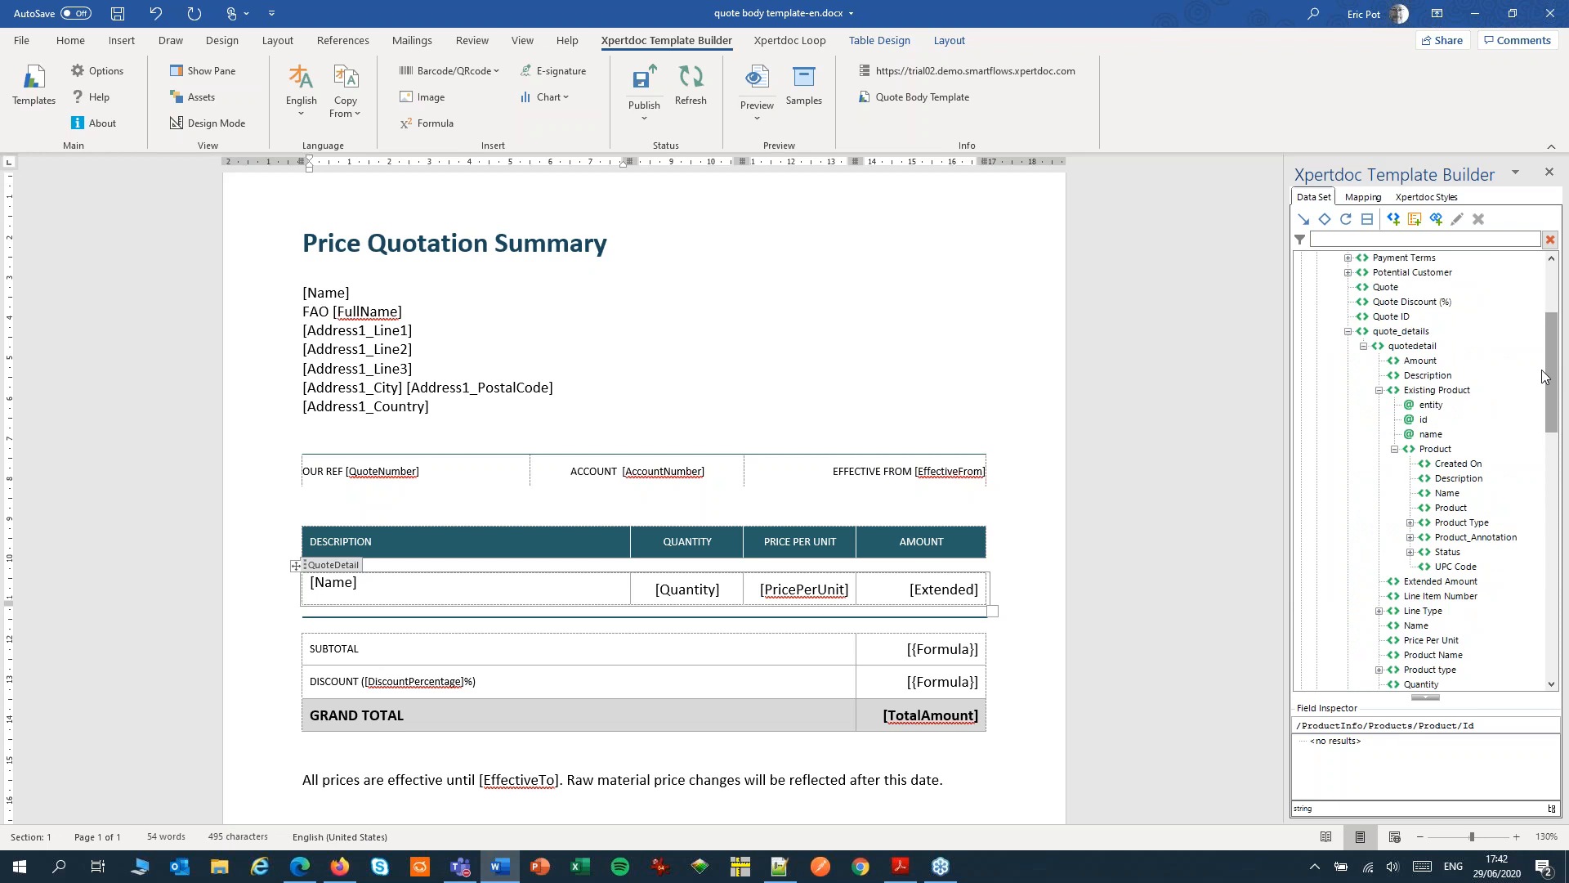
Add a pseudo-relation under the quote detail's Product node with the display name "Extended product info"
left_click(1433, 451)
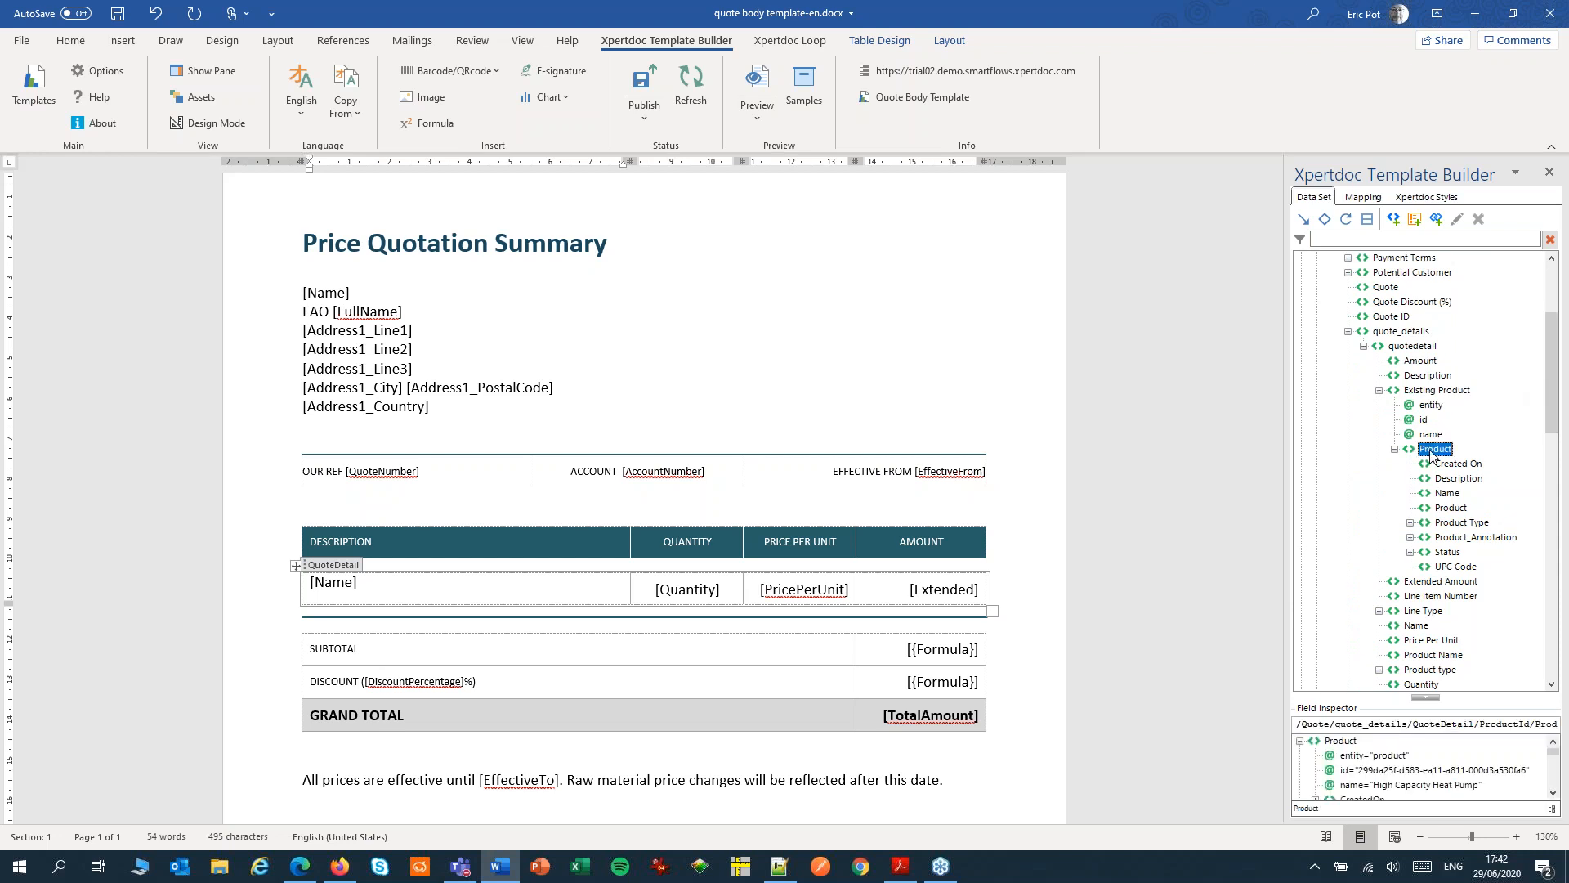
left_click(1433, 222)
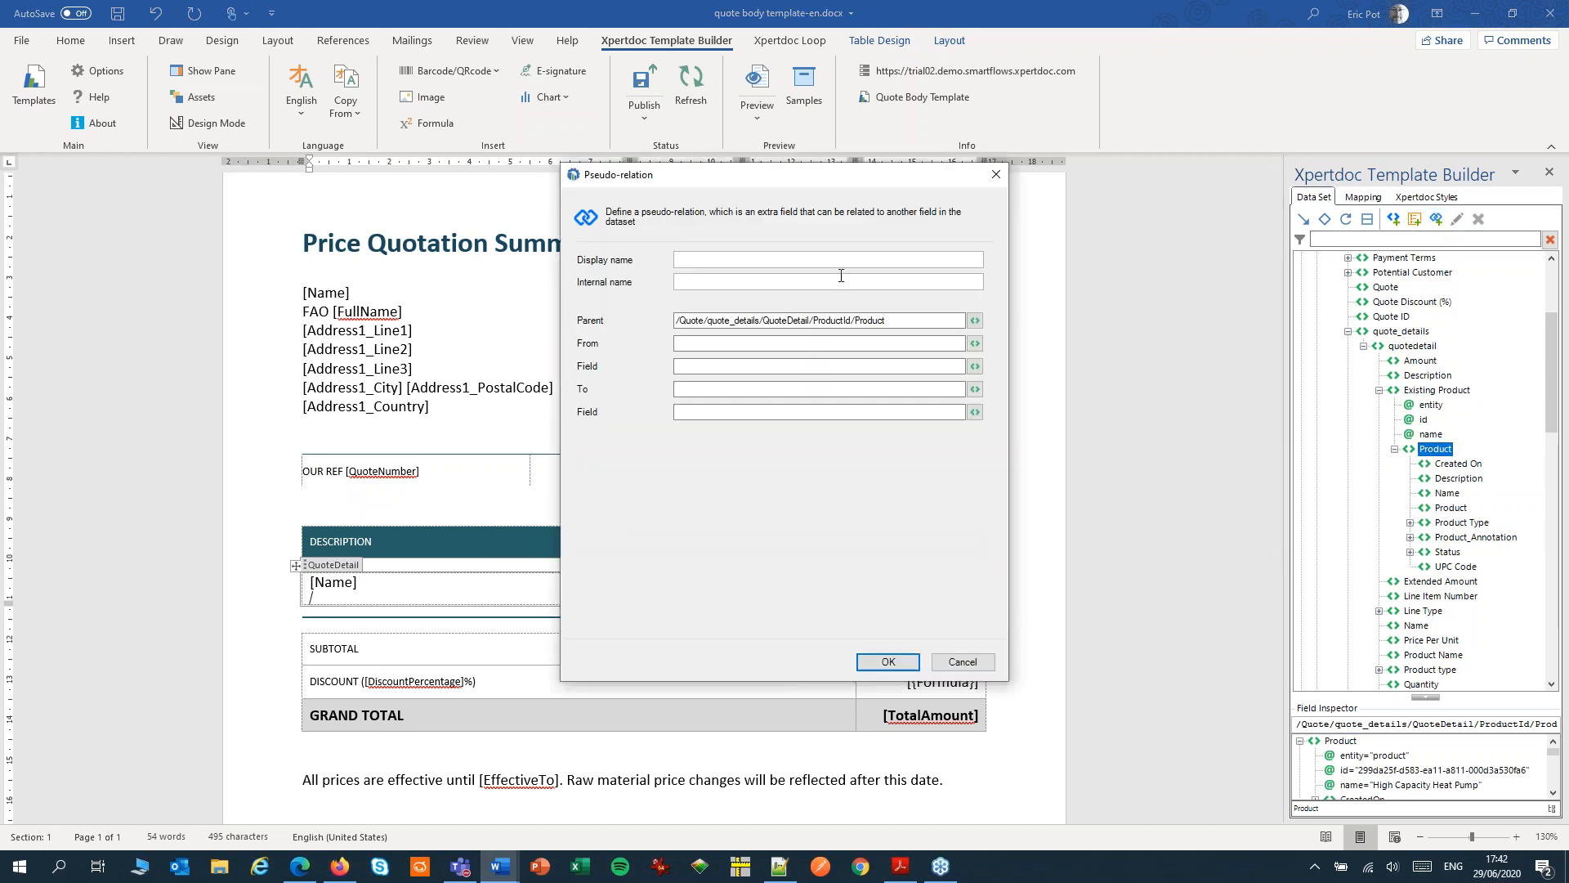
type("Extended product info")
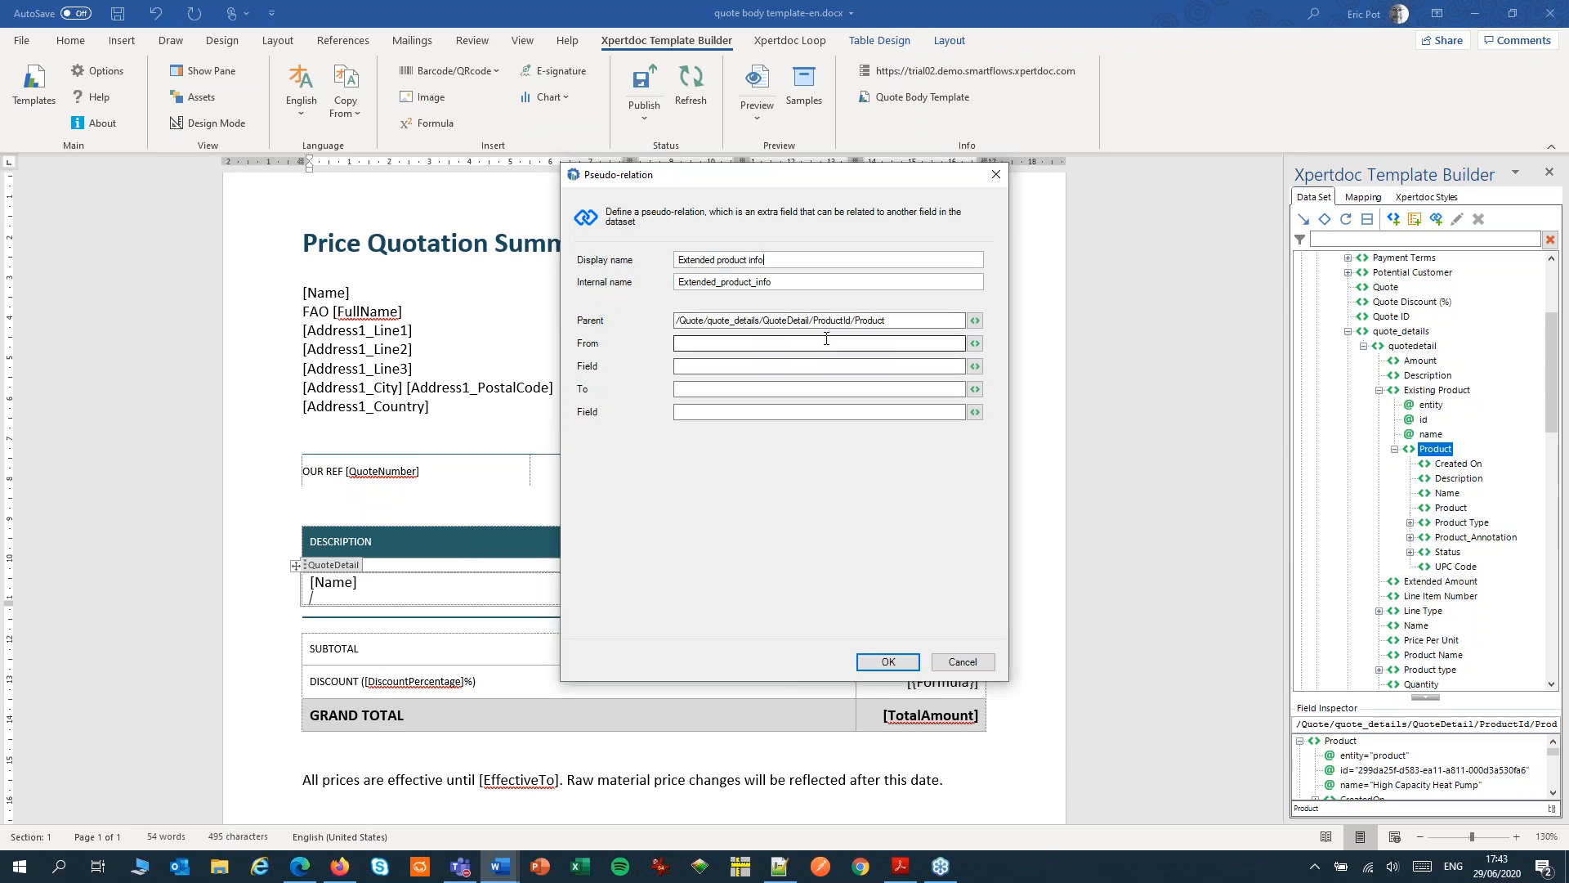
Set the relation's From to /Quote/quote_details/QuoteDetail/ProductId/Product and its source field to that product's ProductId
left_click_drag(899, 320, 595, 327)
key("ctrl+c")
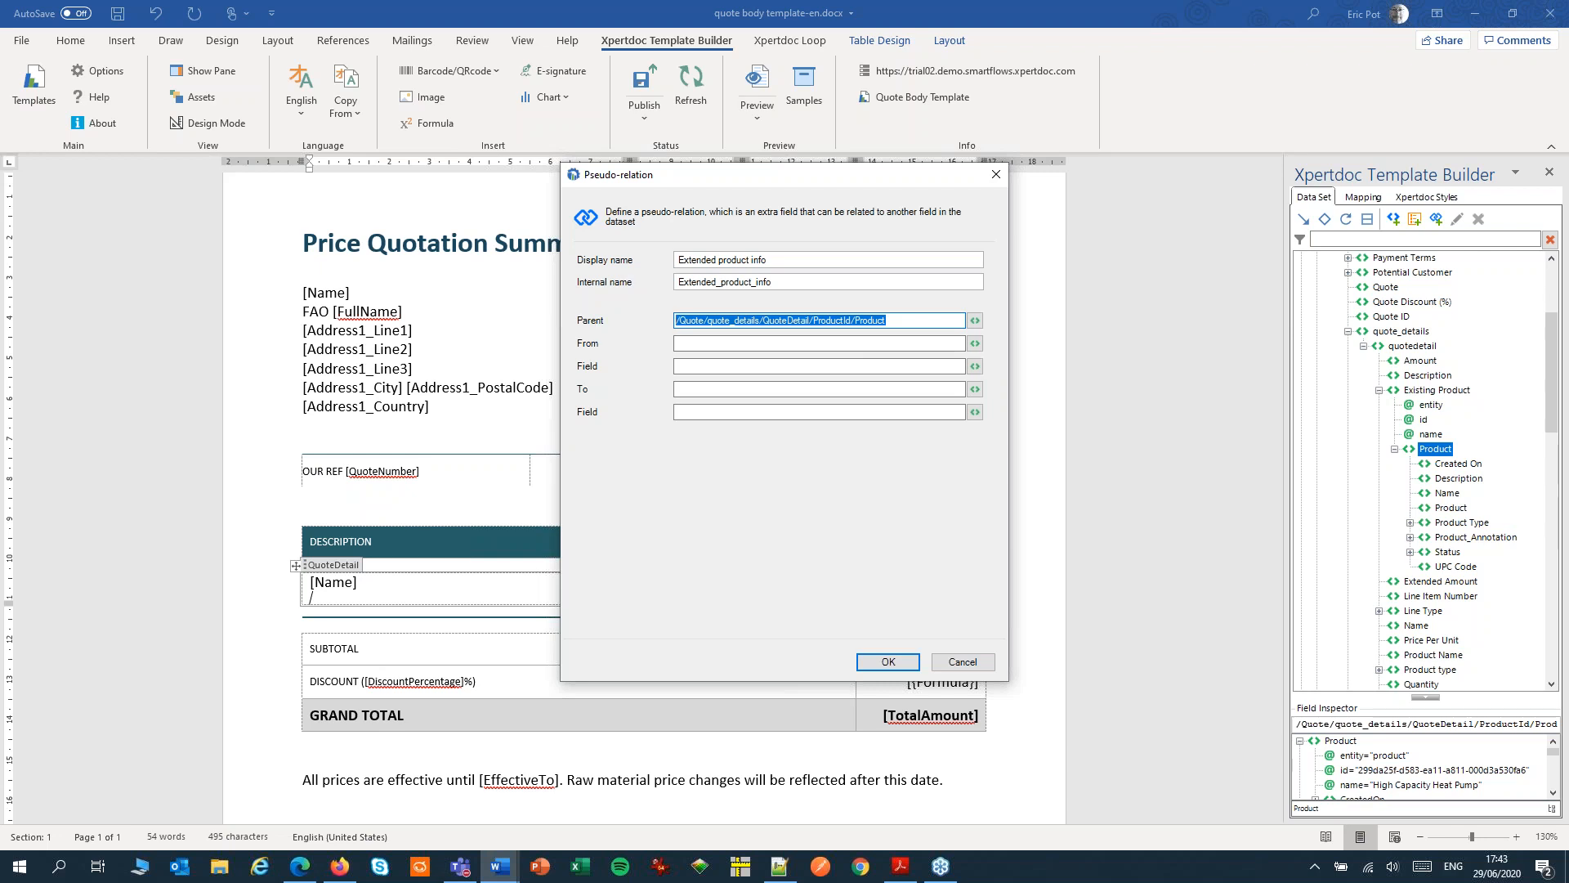
left_click(699, 344)
key("ctrl+v")
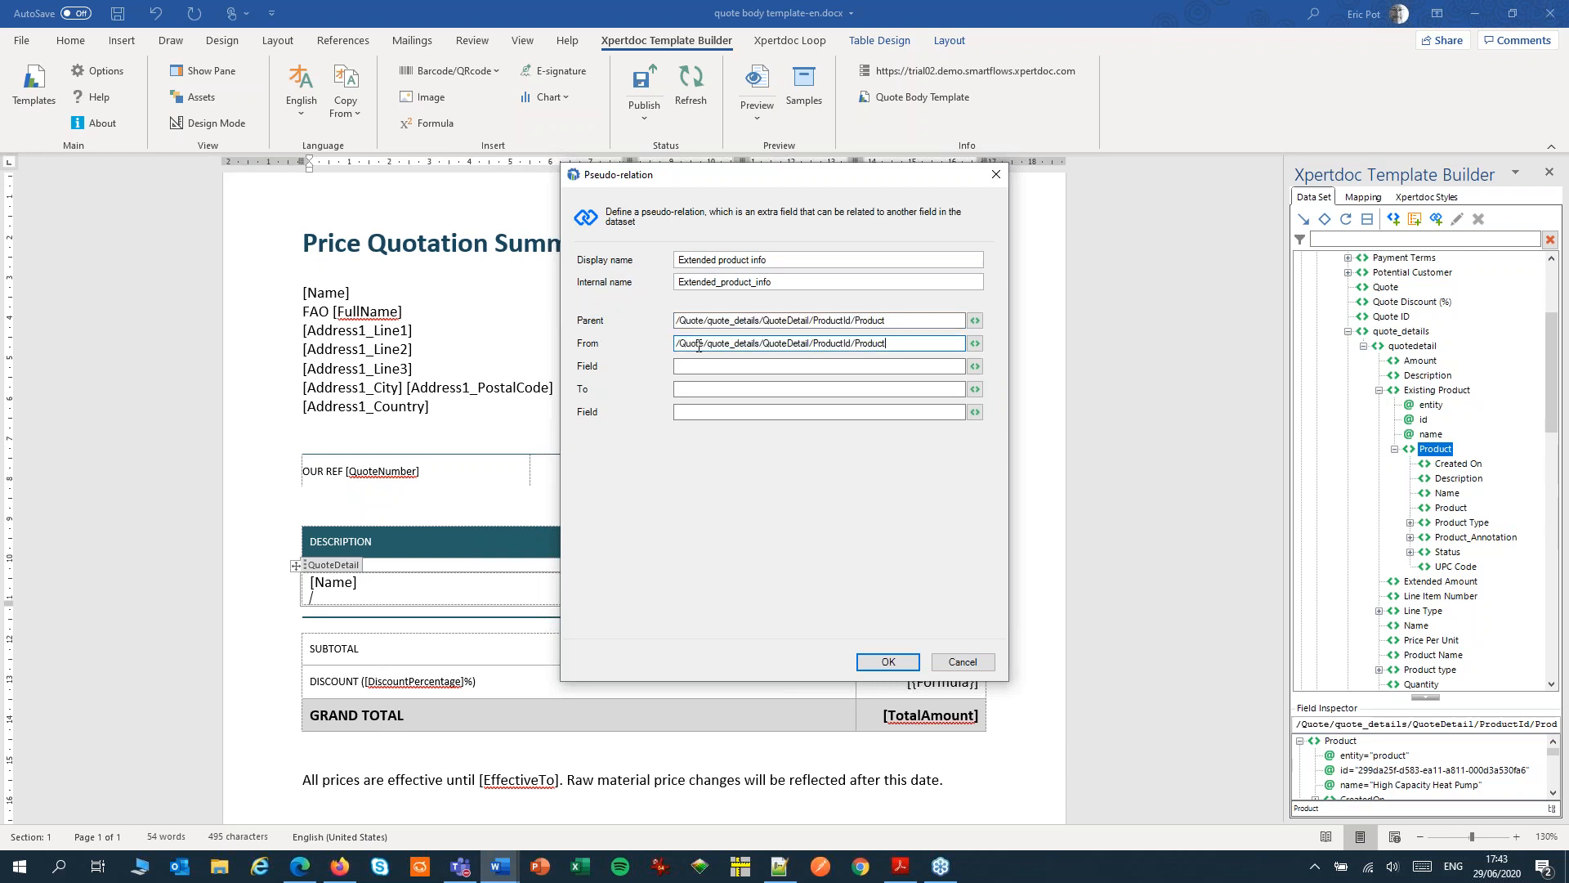
left_click(916, 368)
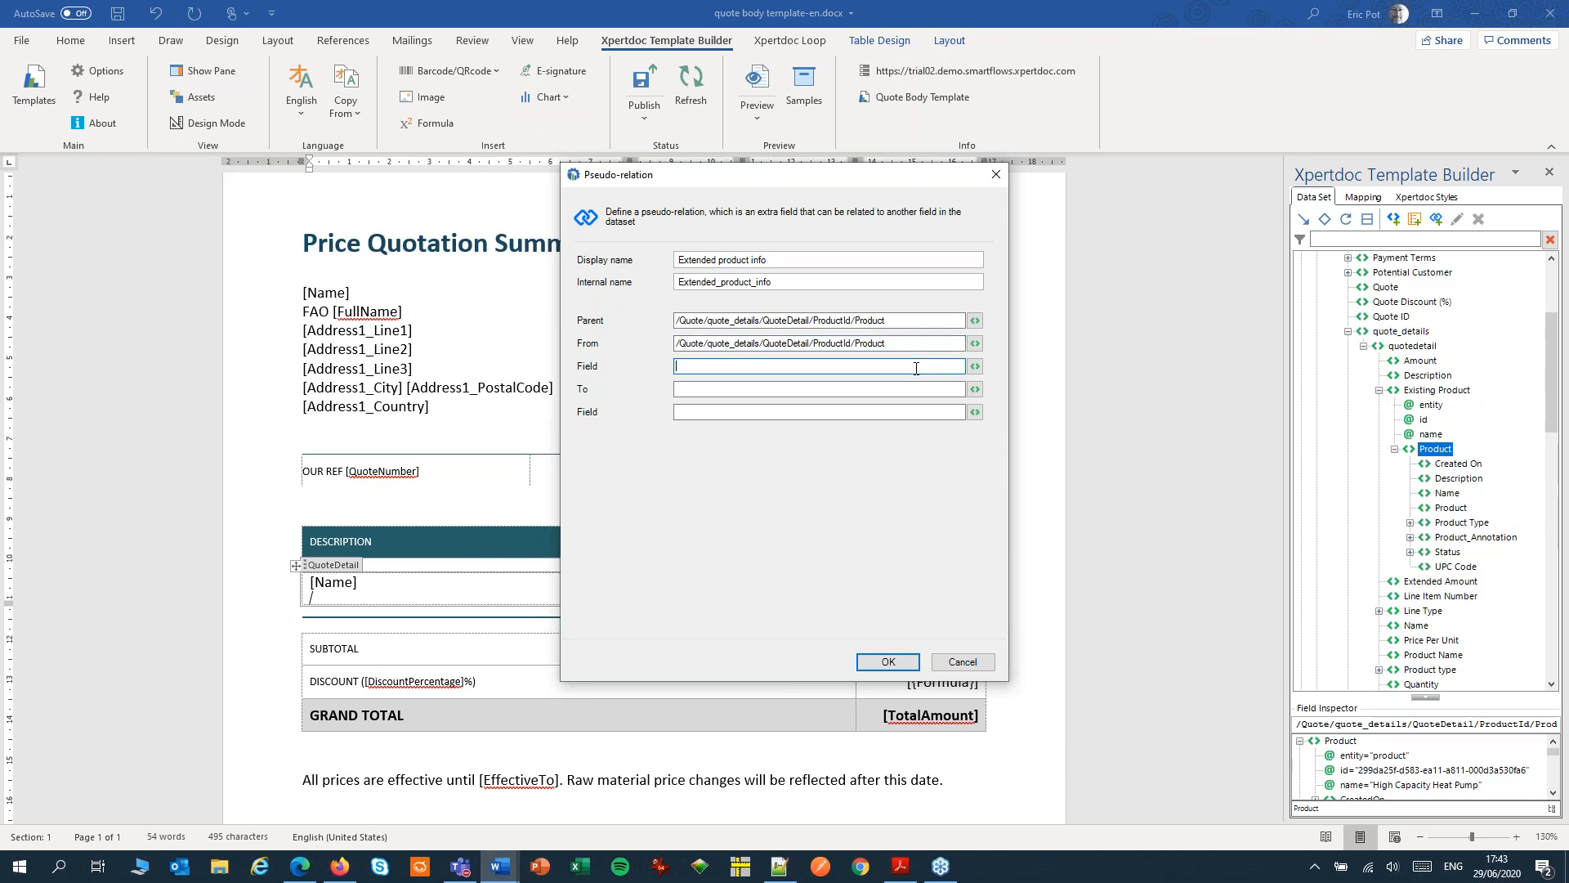
key("ctrl+v")
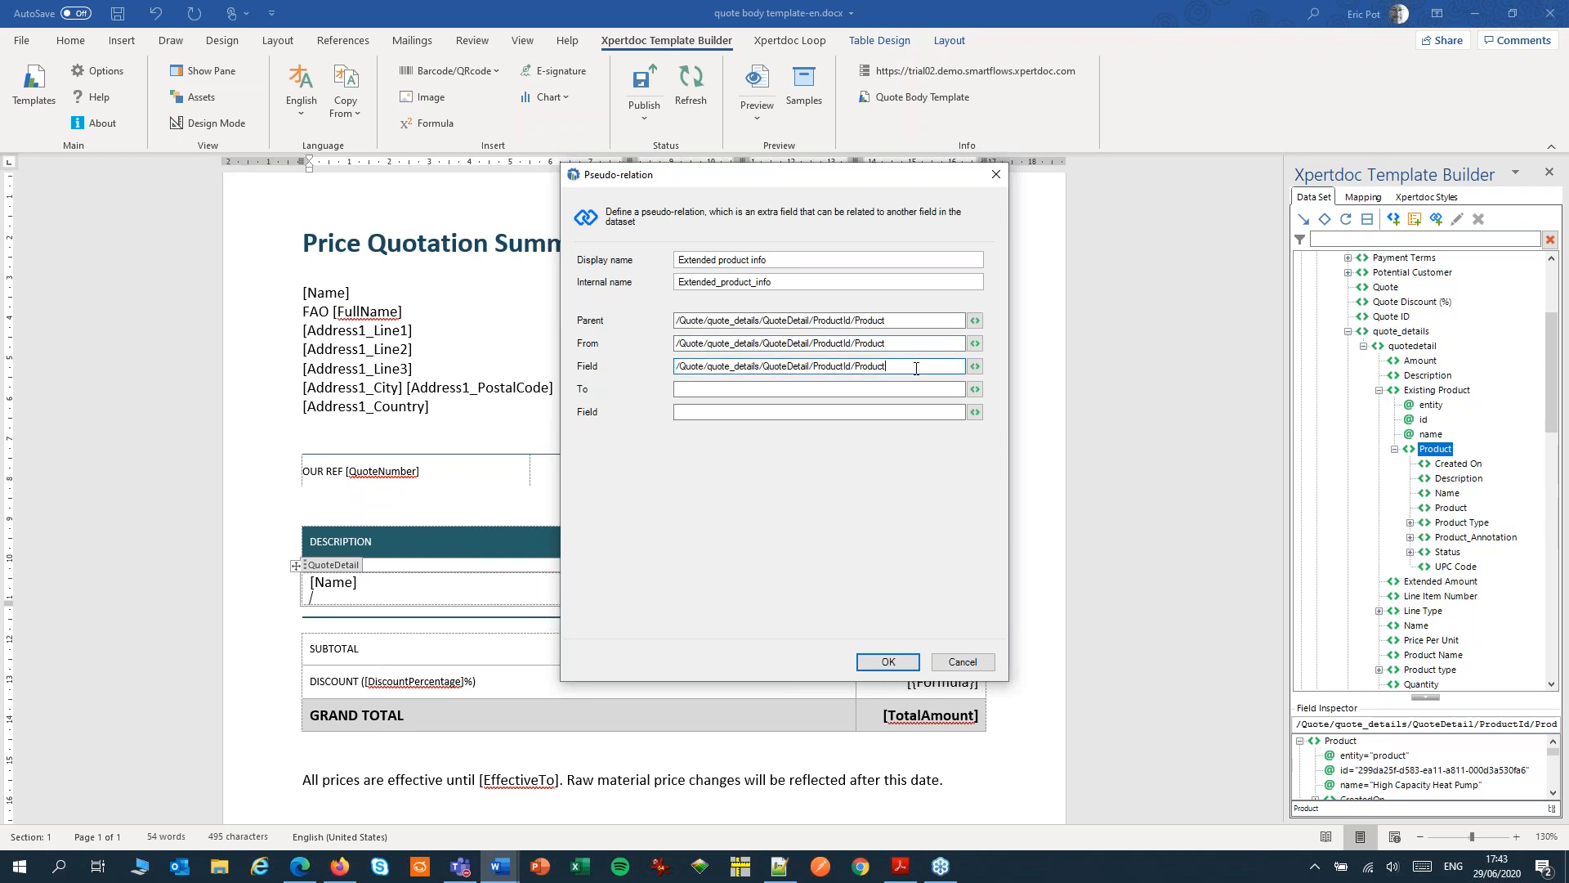
left_click(975, 366)
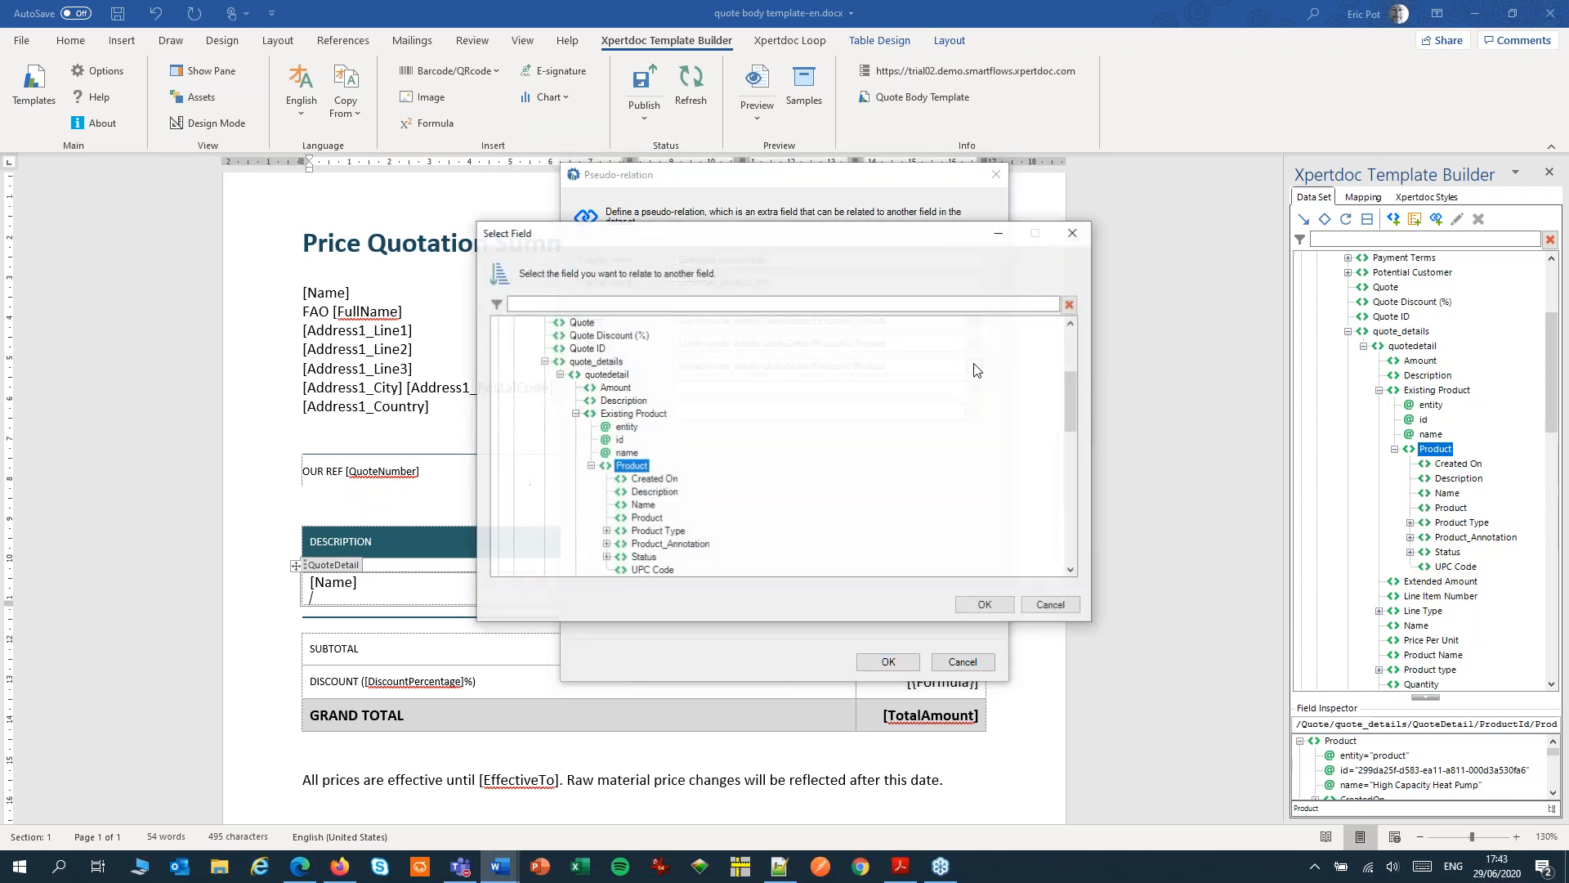
left_click(645, 518)
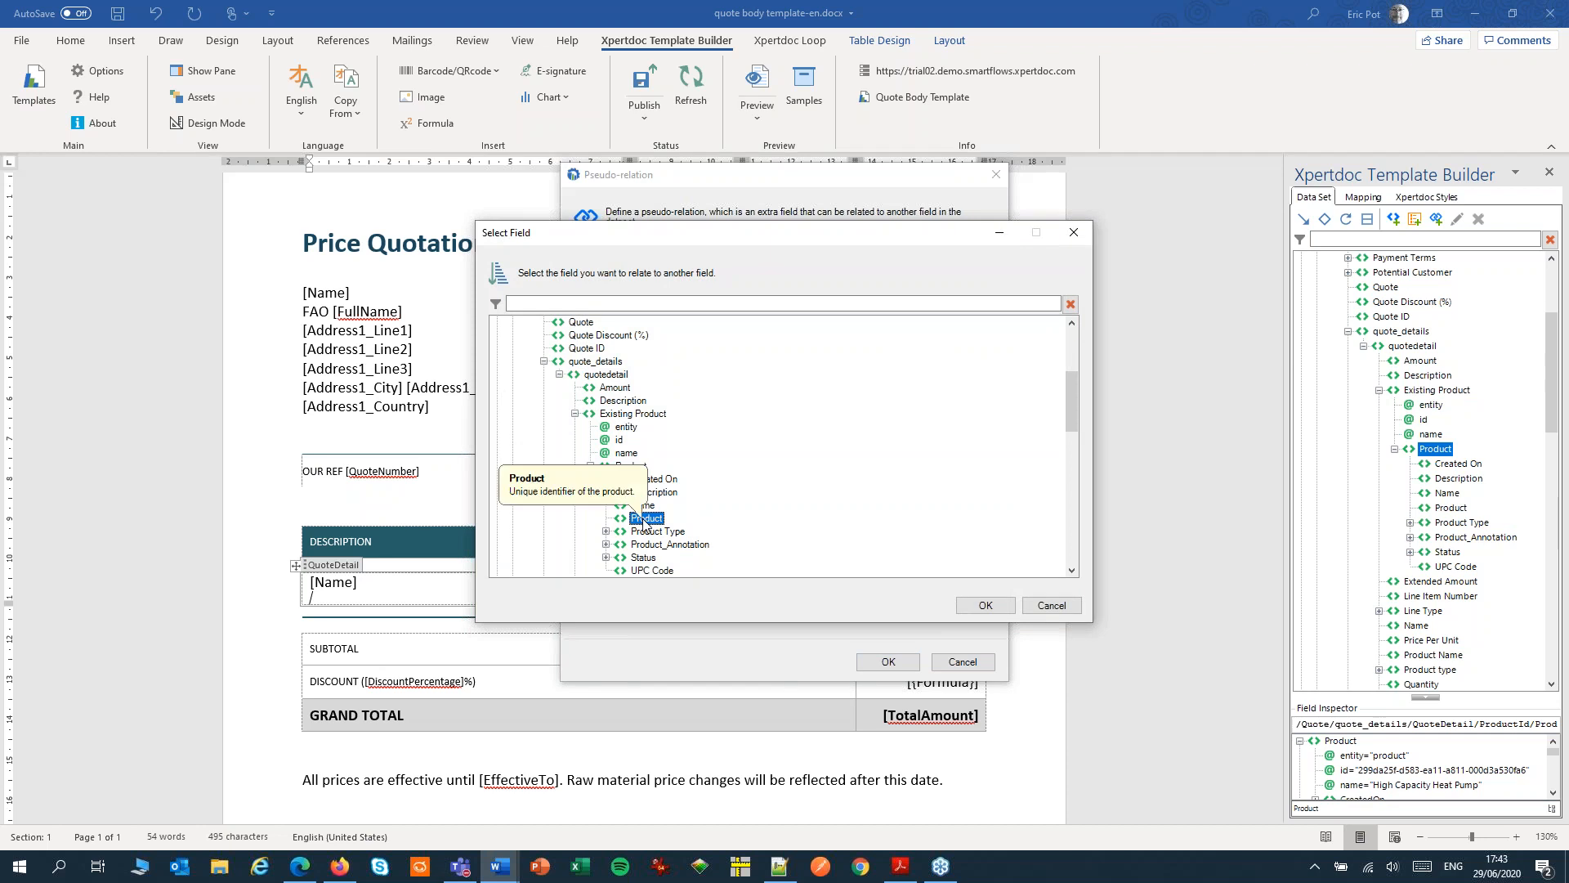
left_click(965, 605)
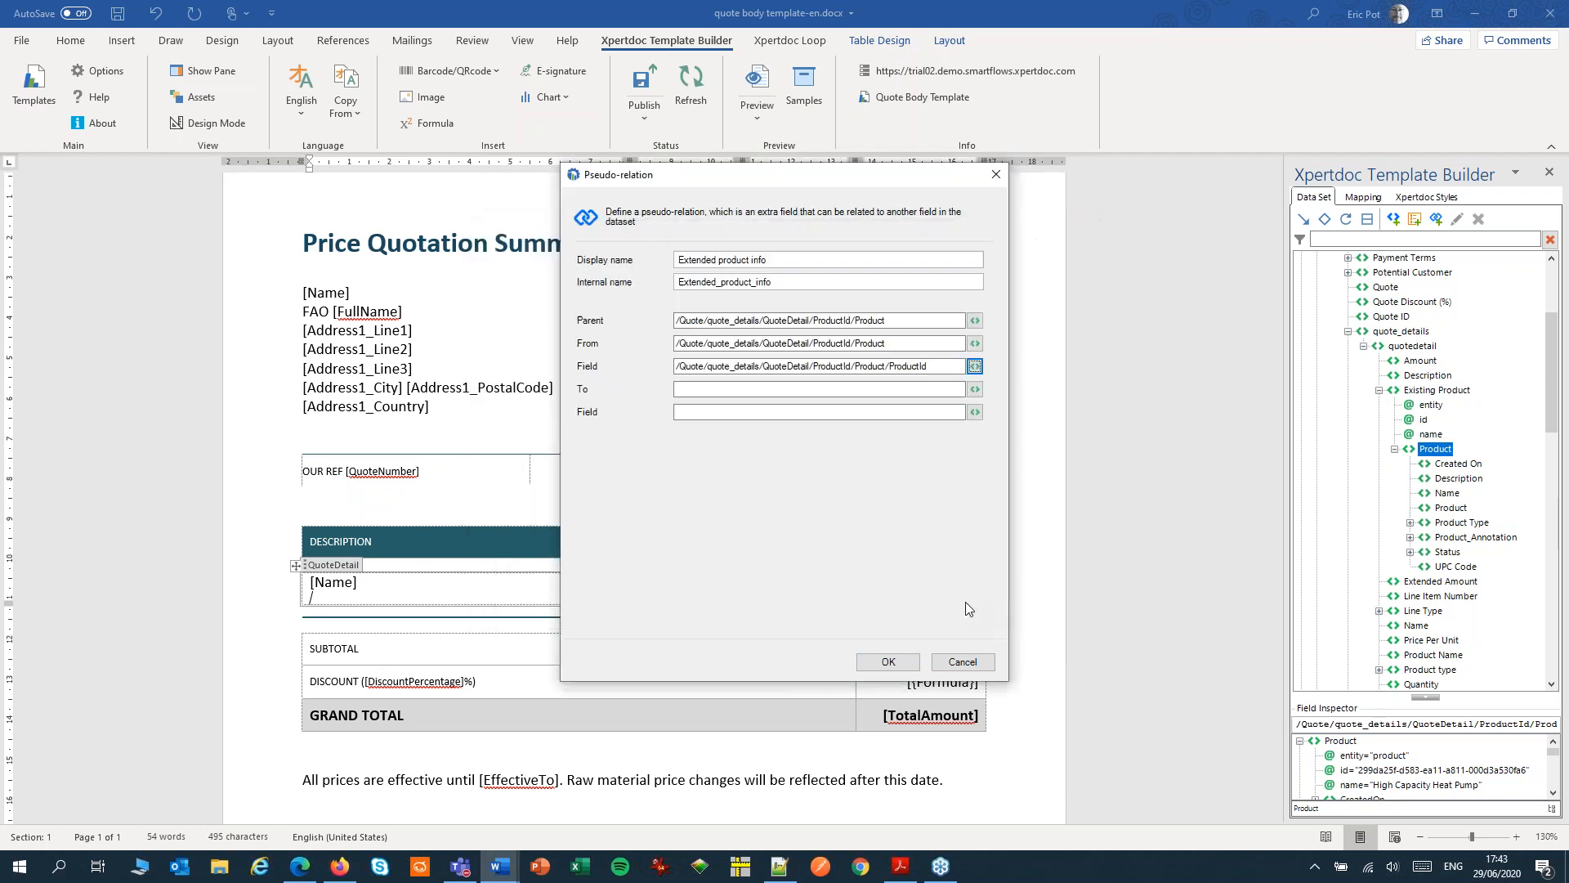
Set the relation's To to the Product node of the Web Service Product Info data set, /ProductInfo/Products/Product
left_click(907, 389)
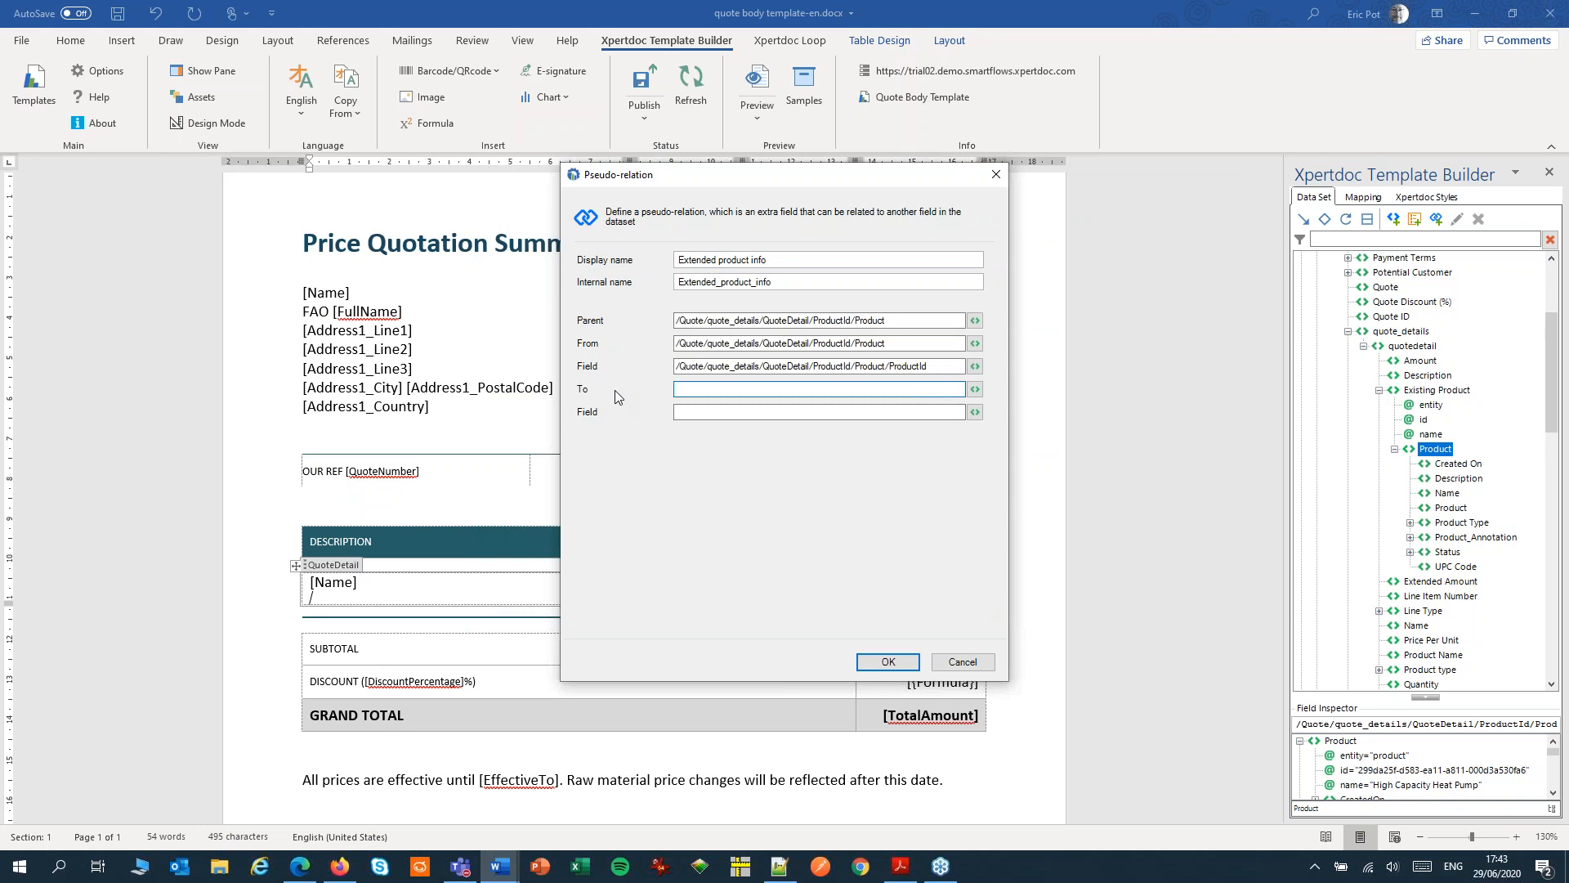
left_click(974, 390)
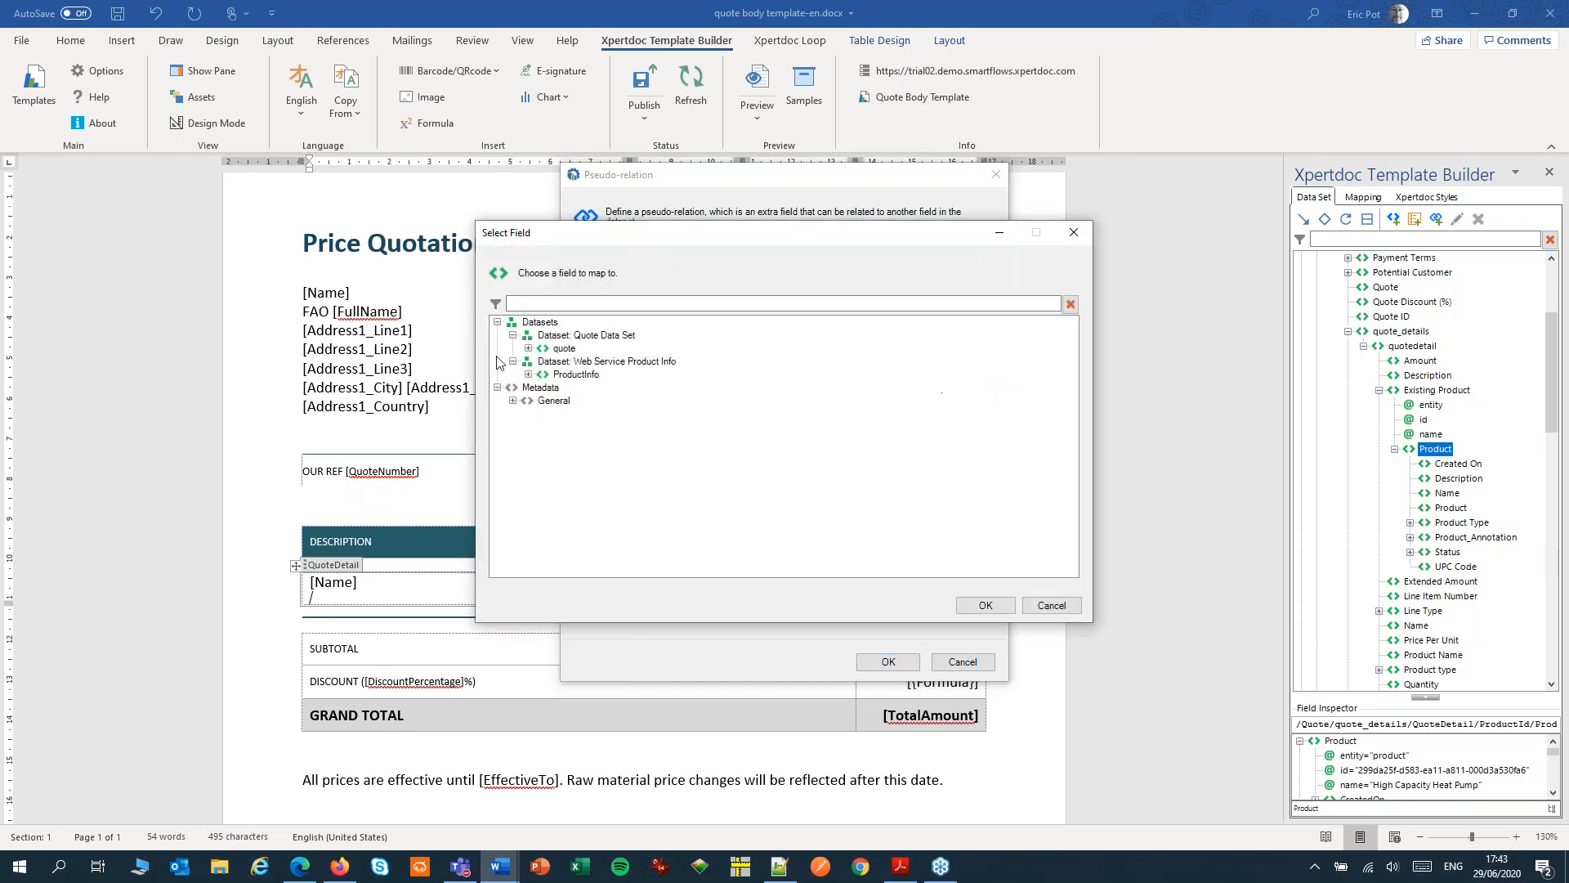
left_click(529, 375)
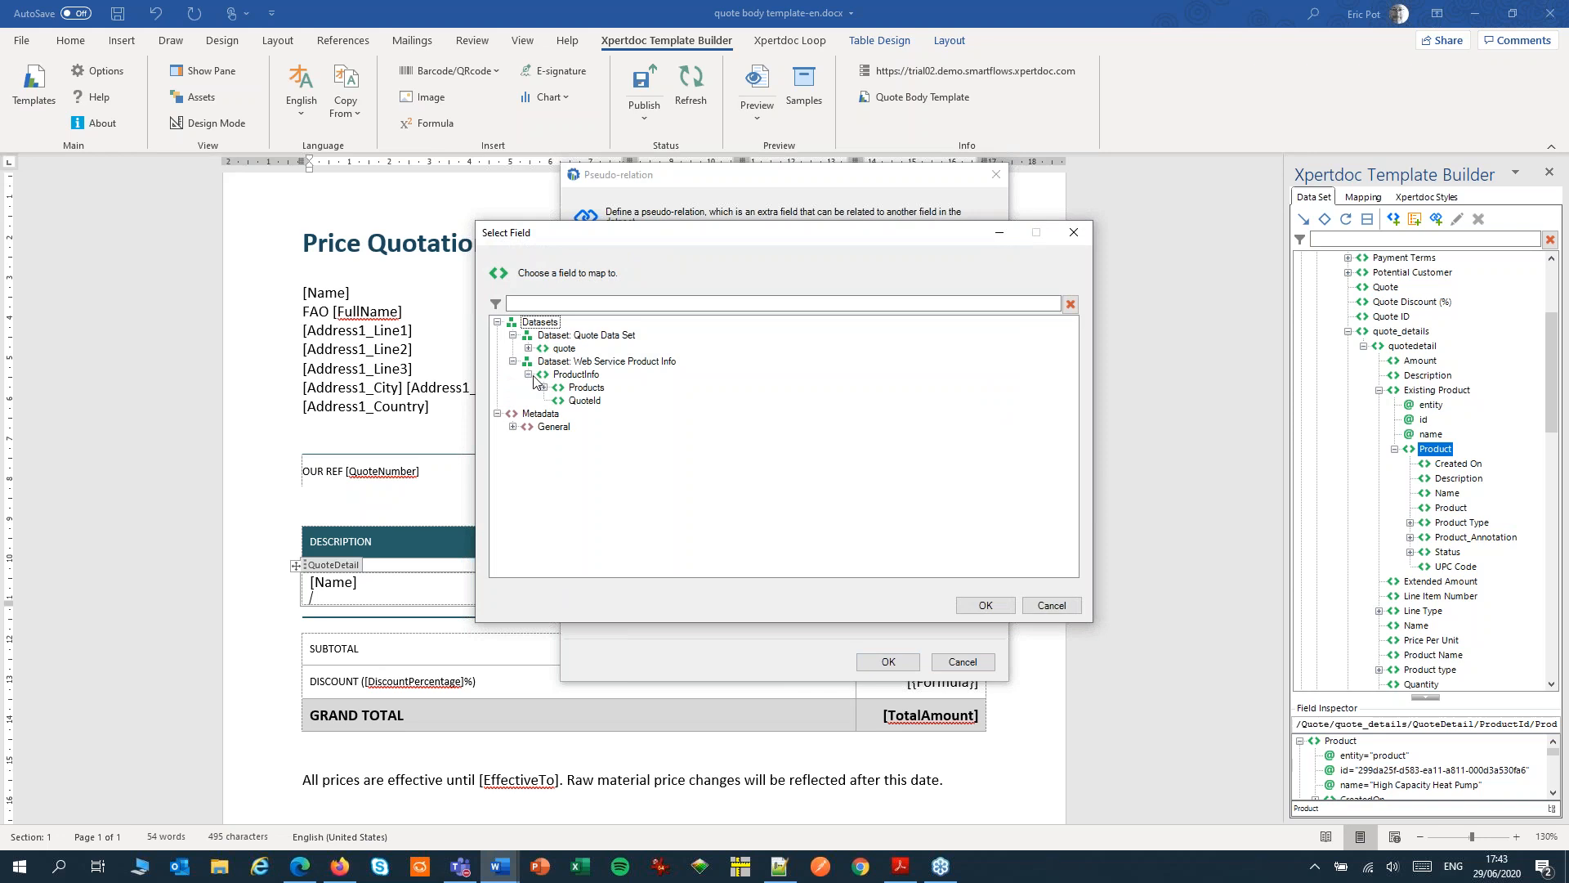
left_click(544, 387)
left_click(597, 401)
left_click(985, 605)
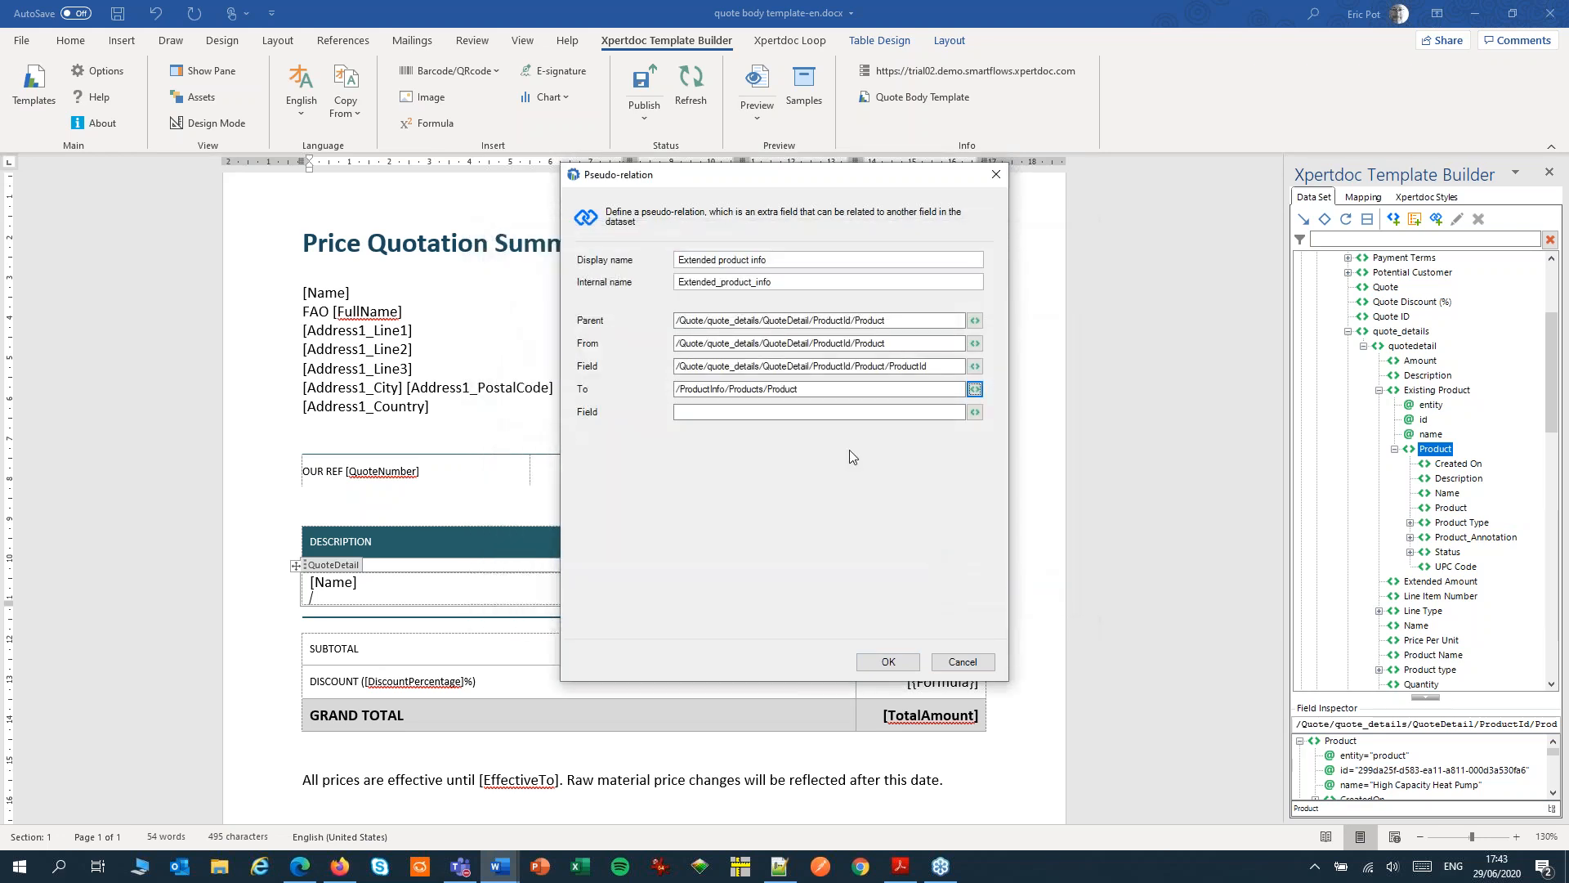
Set the target field to /ProductInfo/Products/Product/Id and save the pseudo-relation
left_click_drag(818, 390, 600, 389)
key("ctrl+c")
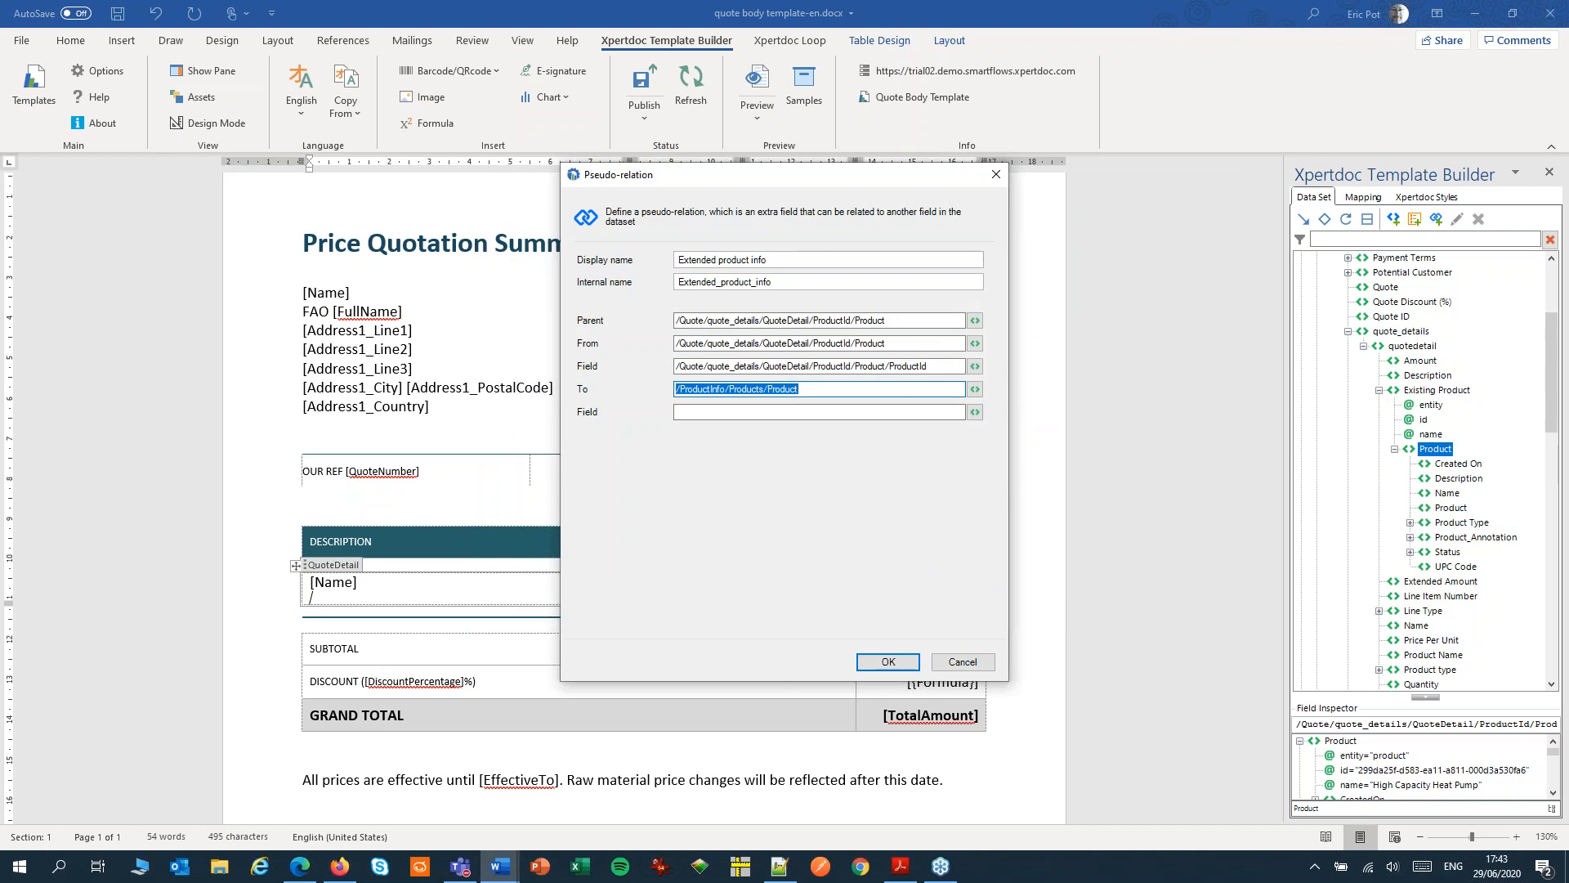
left_click(710, 413)
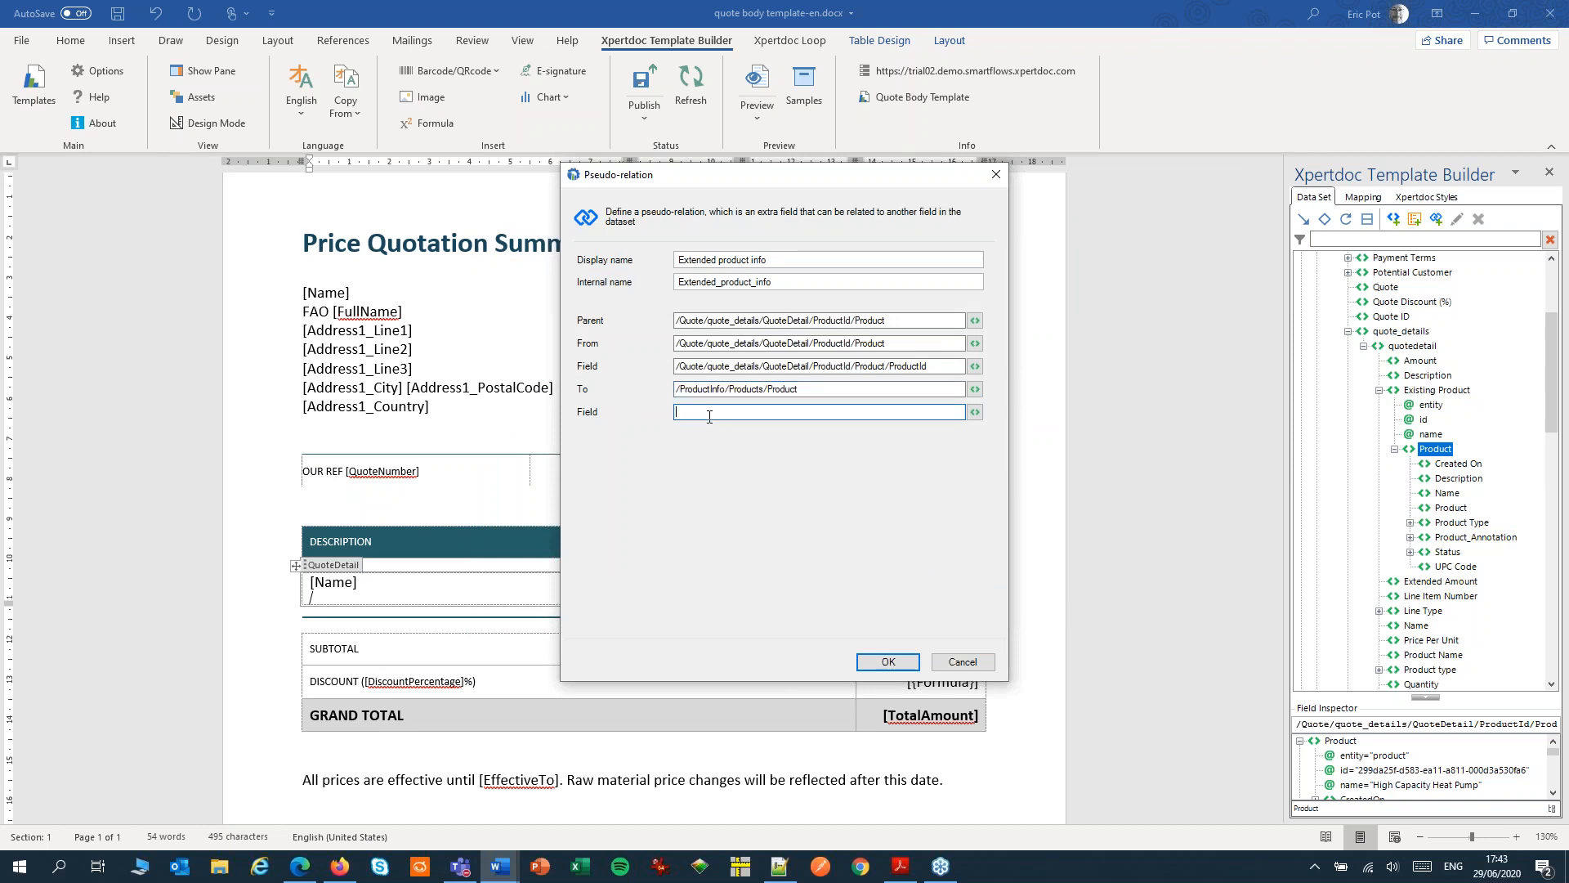
key("ctrl+v")
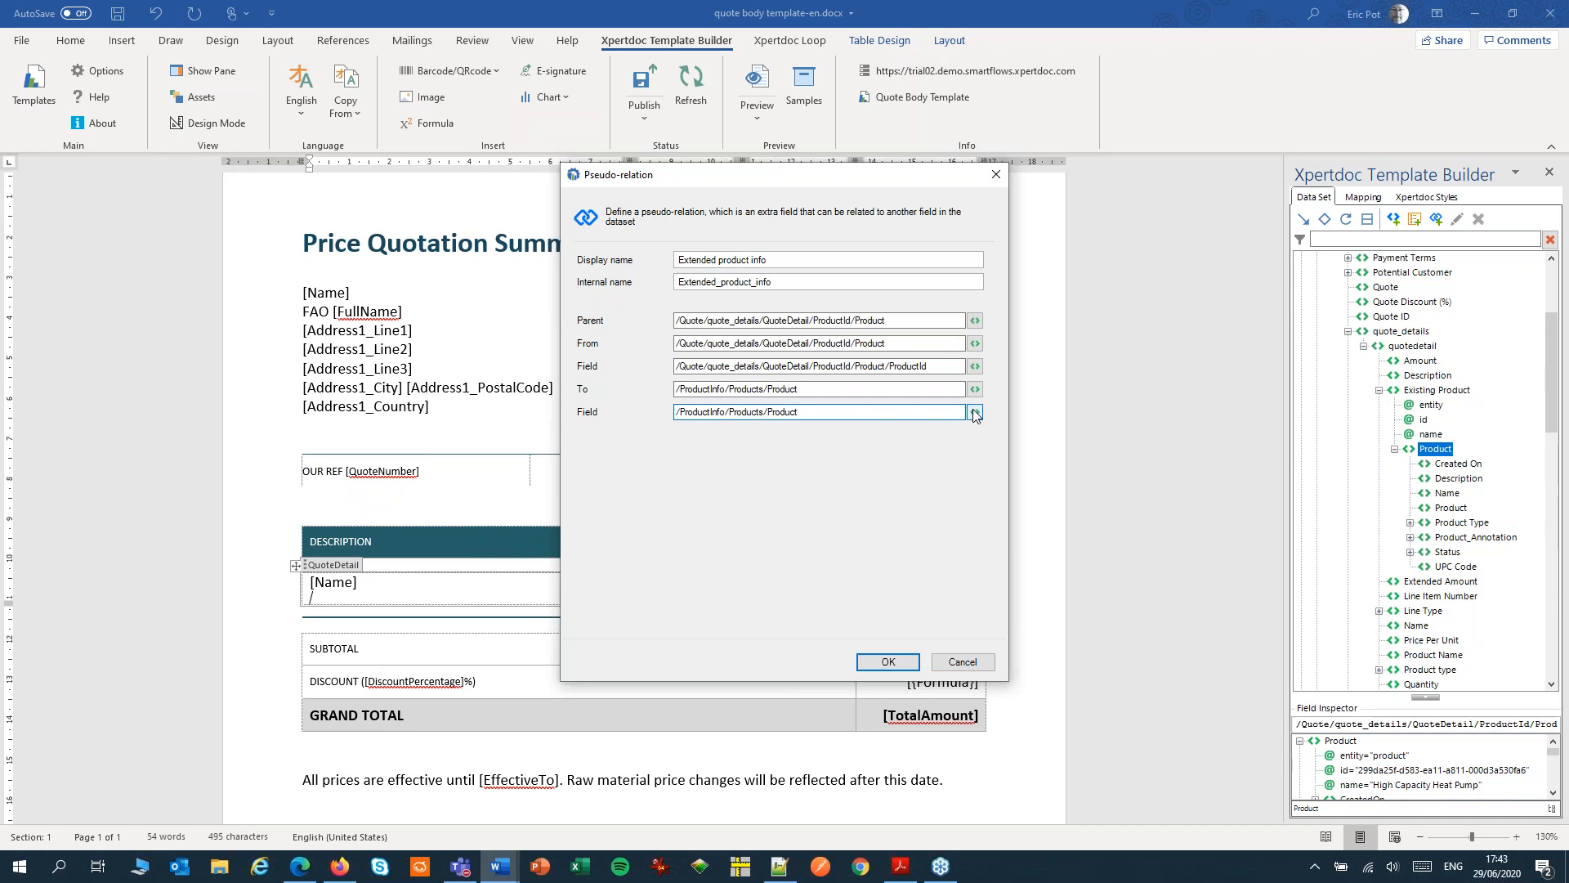
left_click(975, 413)
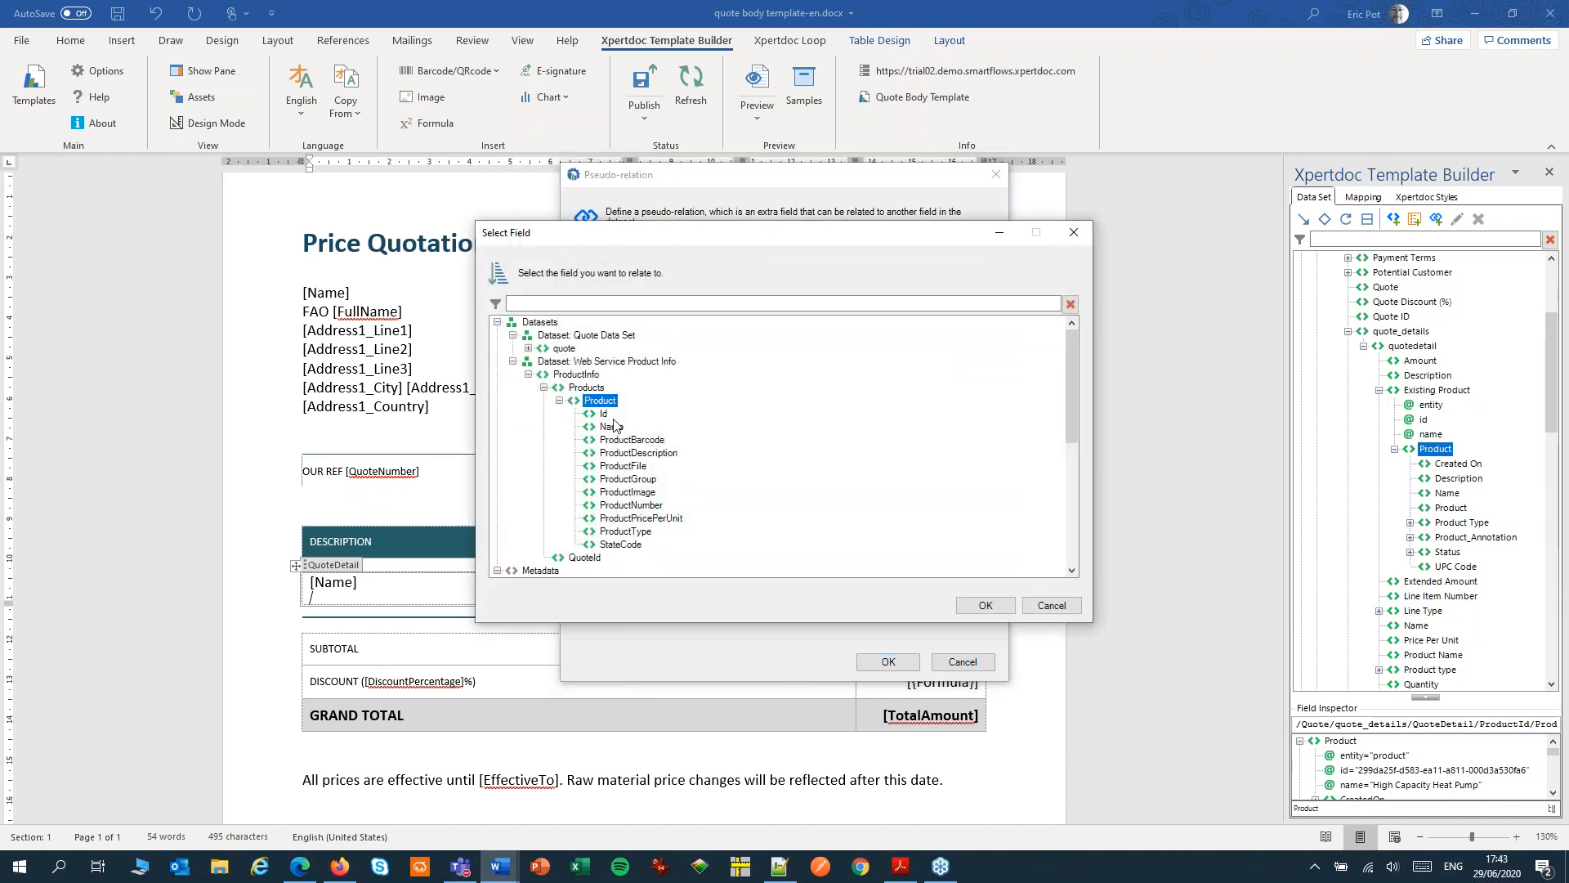
left_click(603, 414)
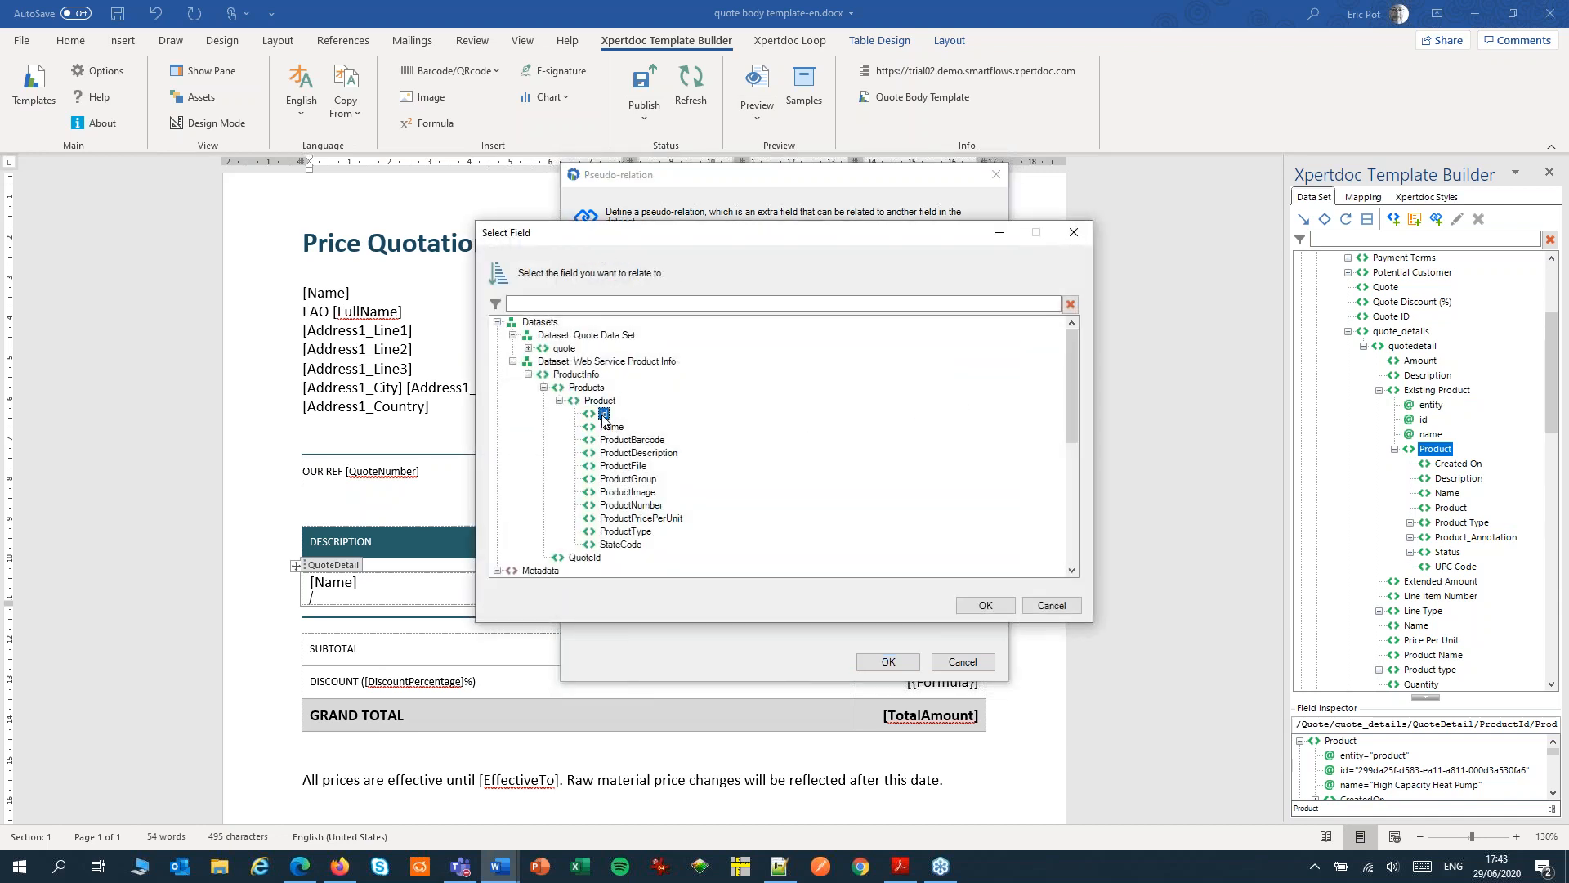
left_click(971, 607)
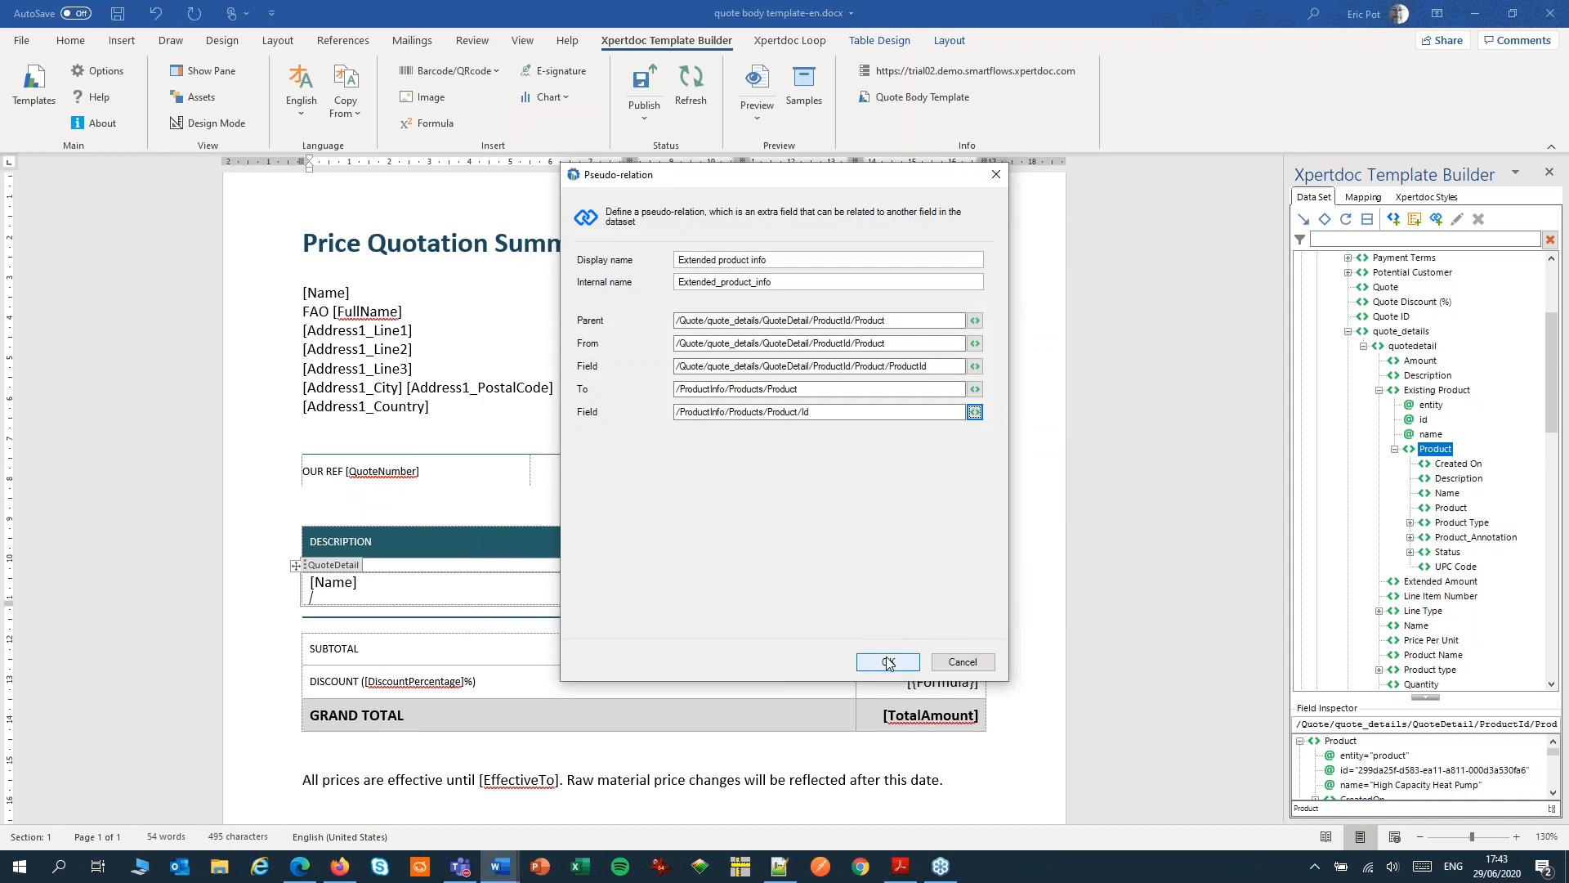
left_click(888, 661)
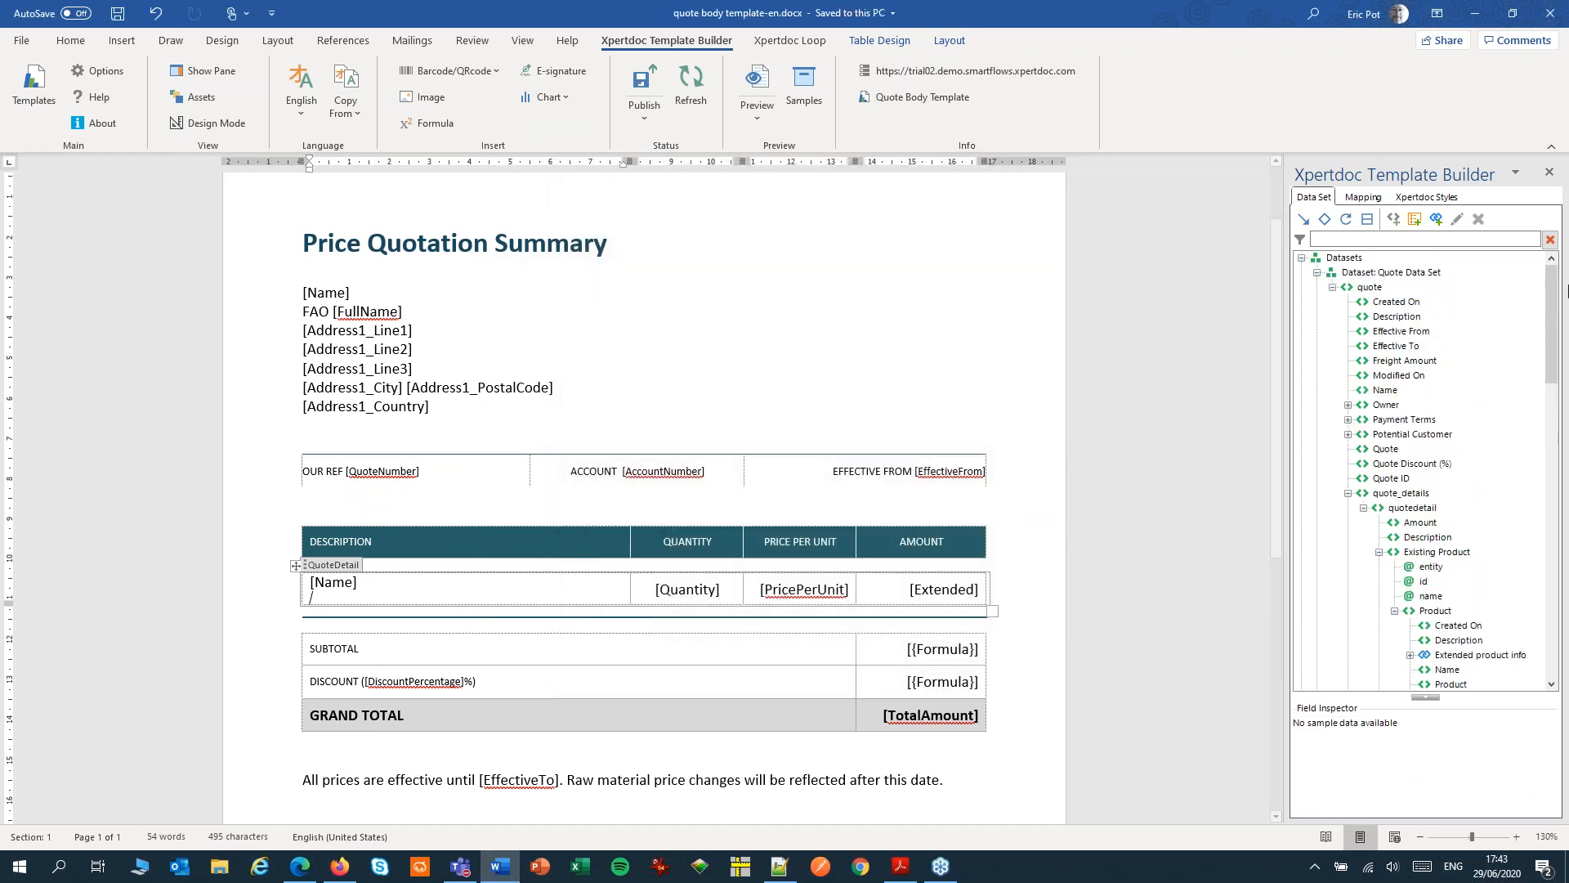
Insert the ProductDescription field from Extended product info beneath [Name] in the quote detail row
scroll(1422, 364, "down", 6)
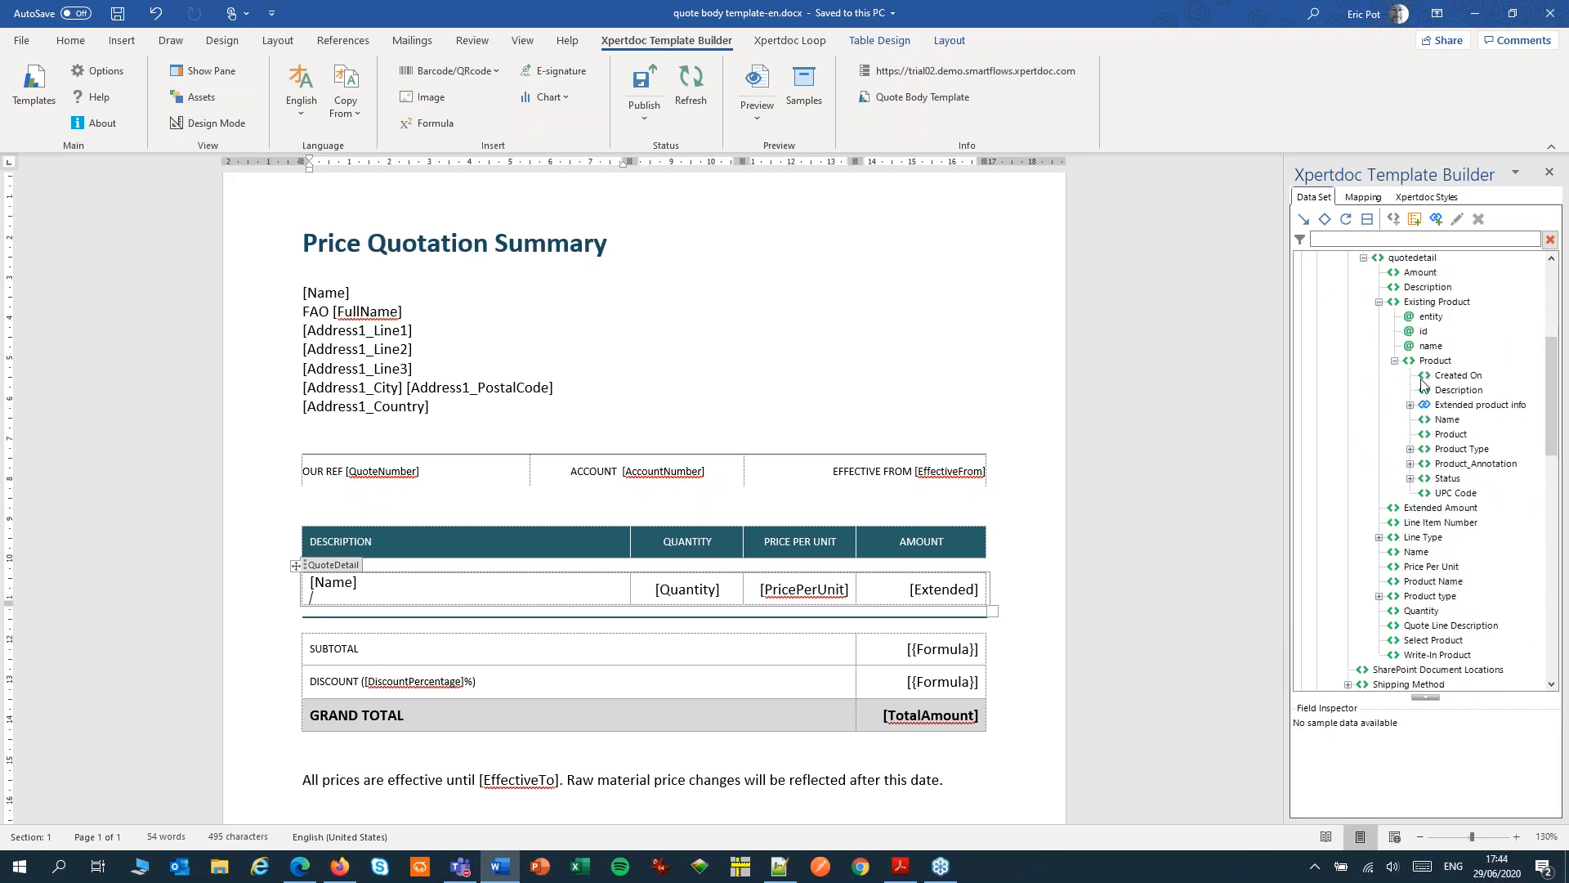
left_click(1411, 405)
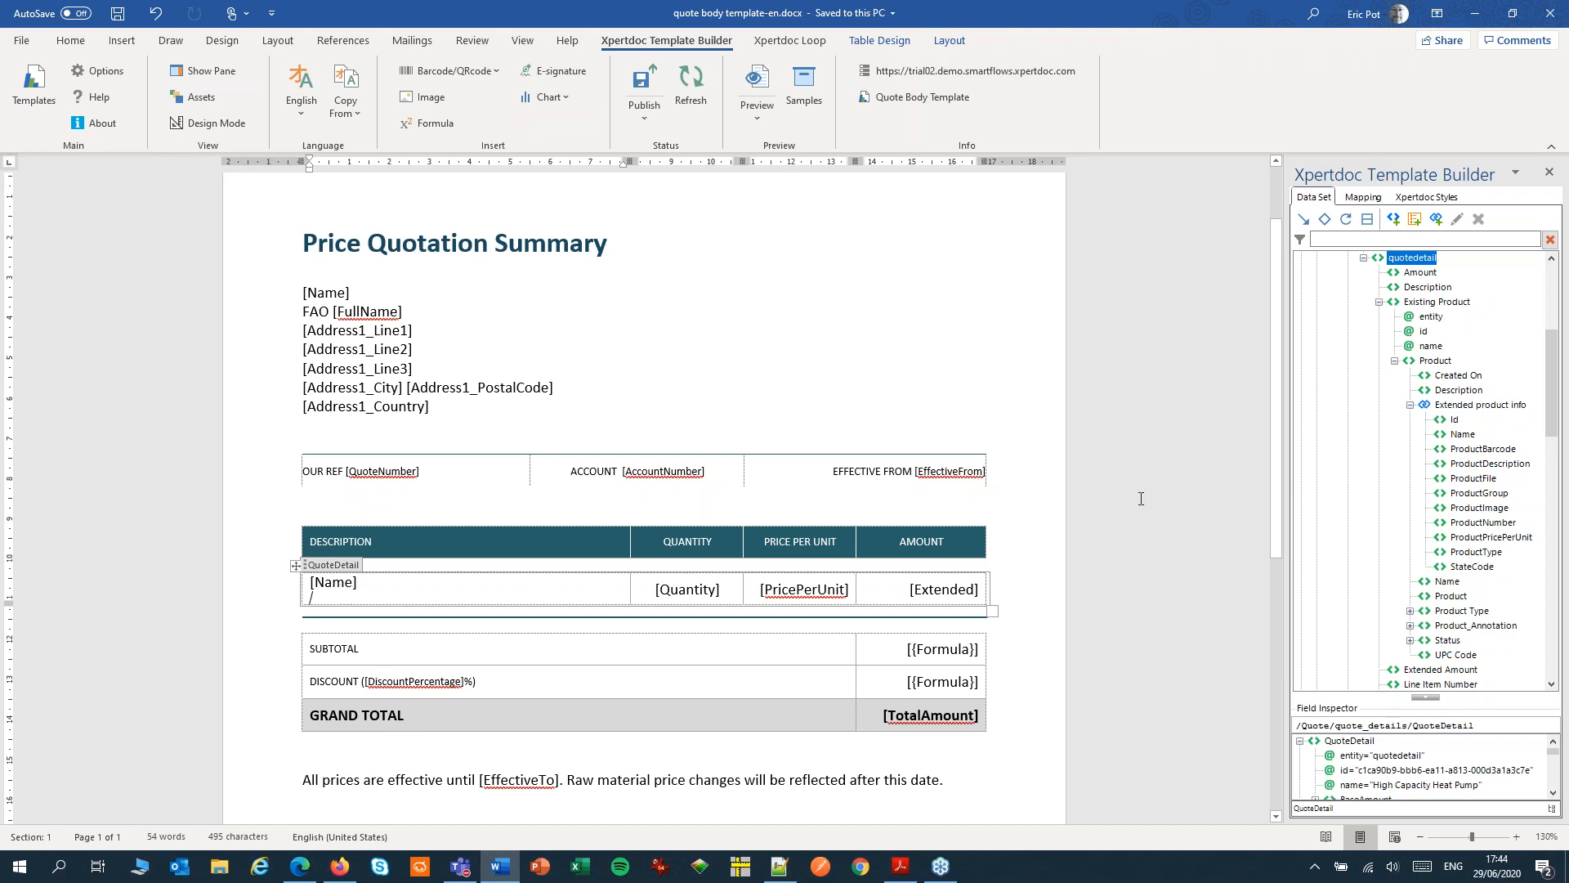
double_click(1465, 466)
left_click(363, 595)
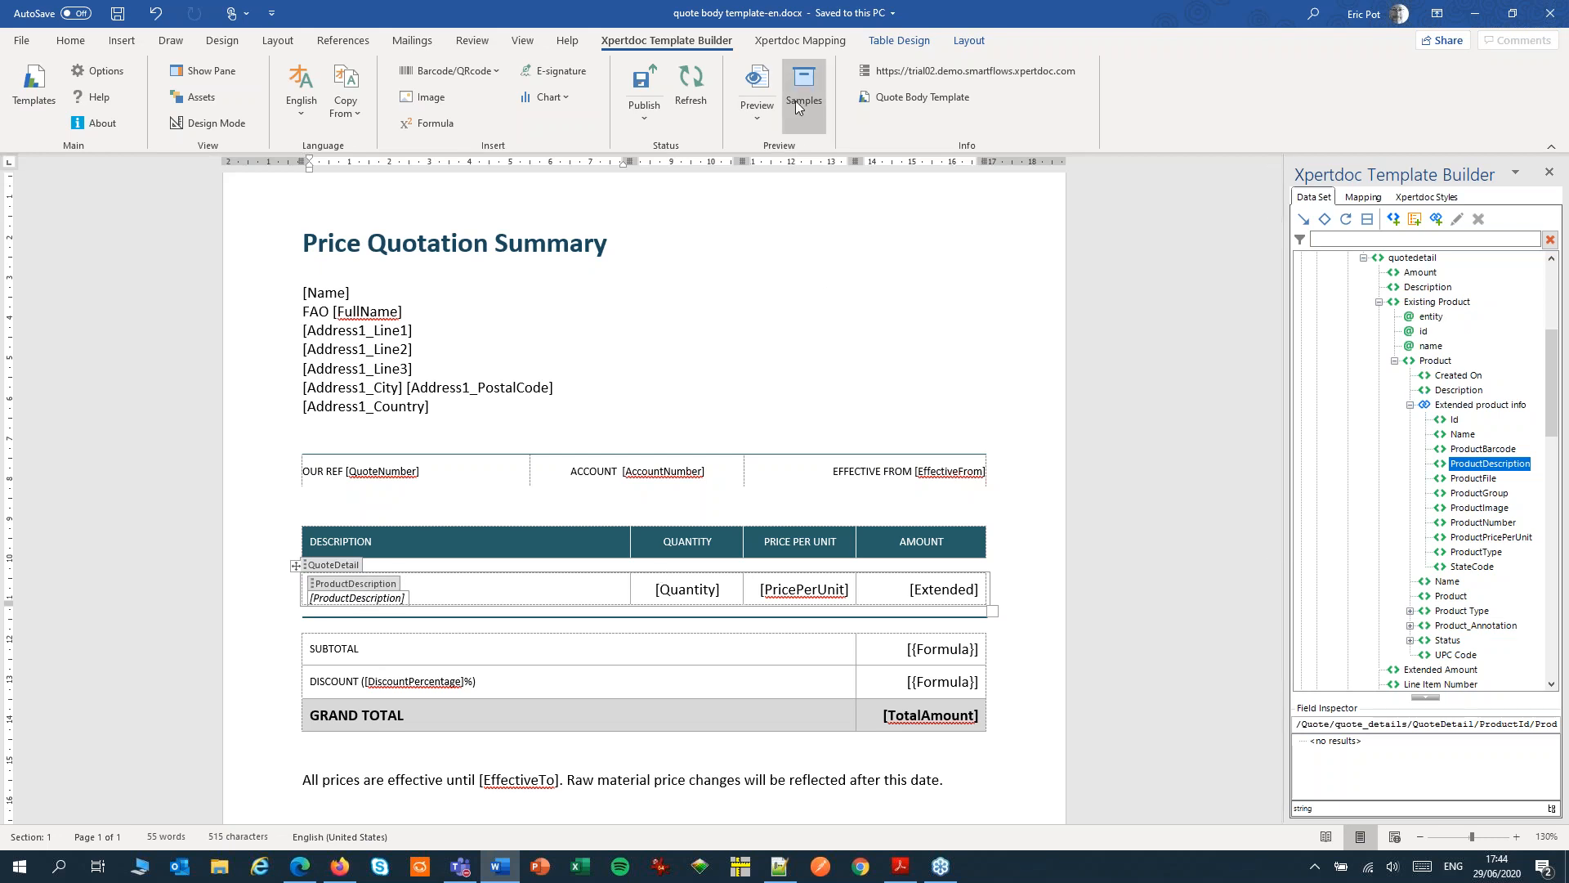
Preview the template as a PDF and check the product descriptions in the quote lines
left_click(757, 86)
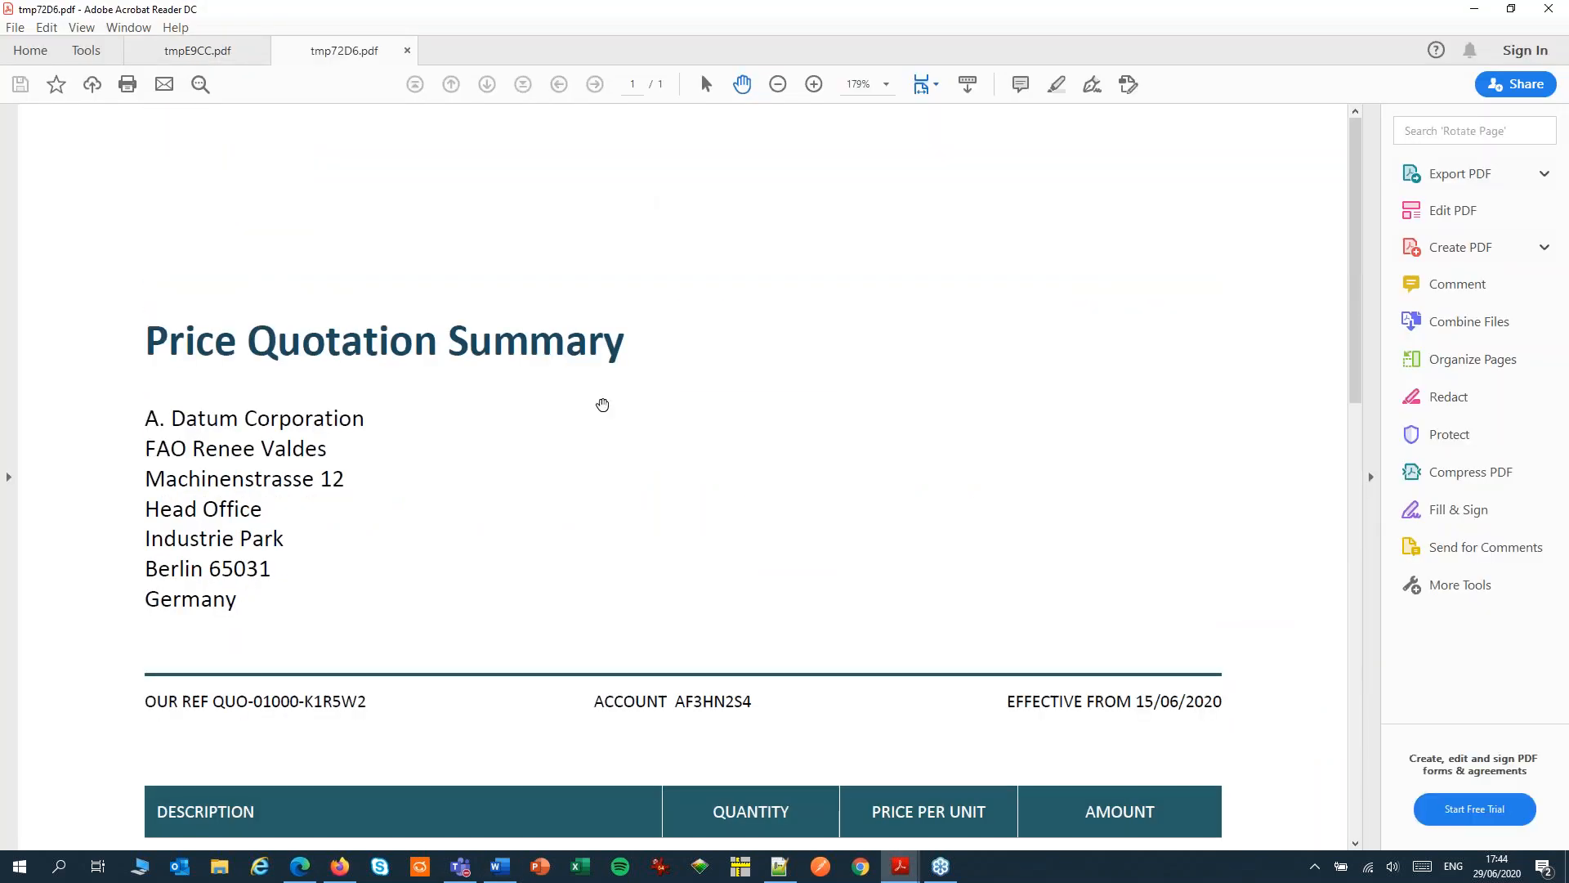
scroll(602, 404, "down", 10)
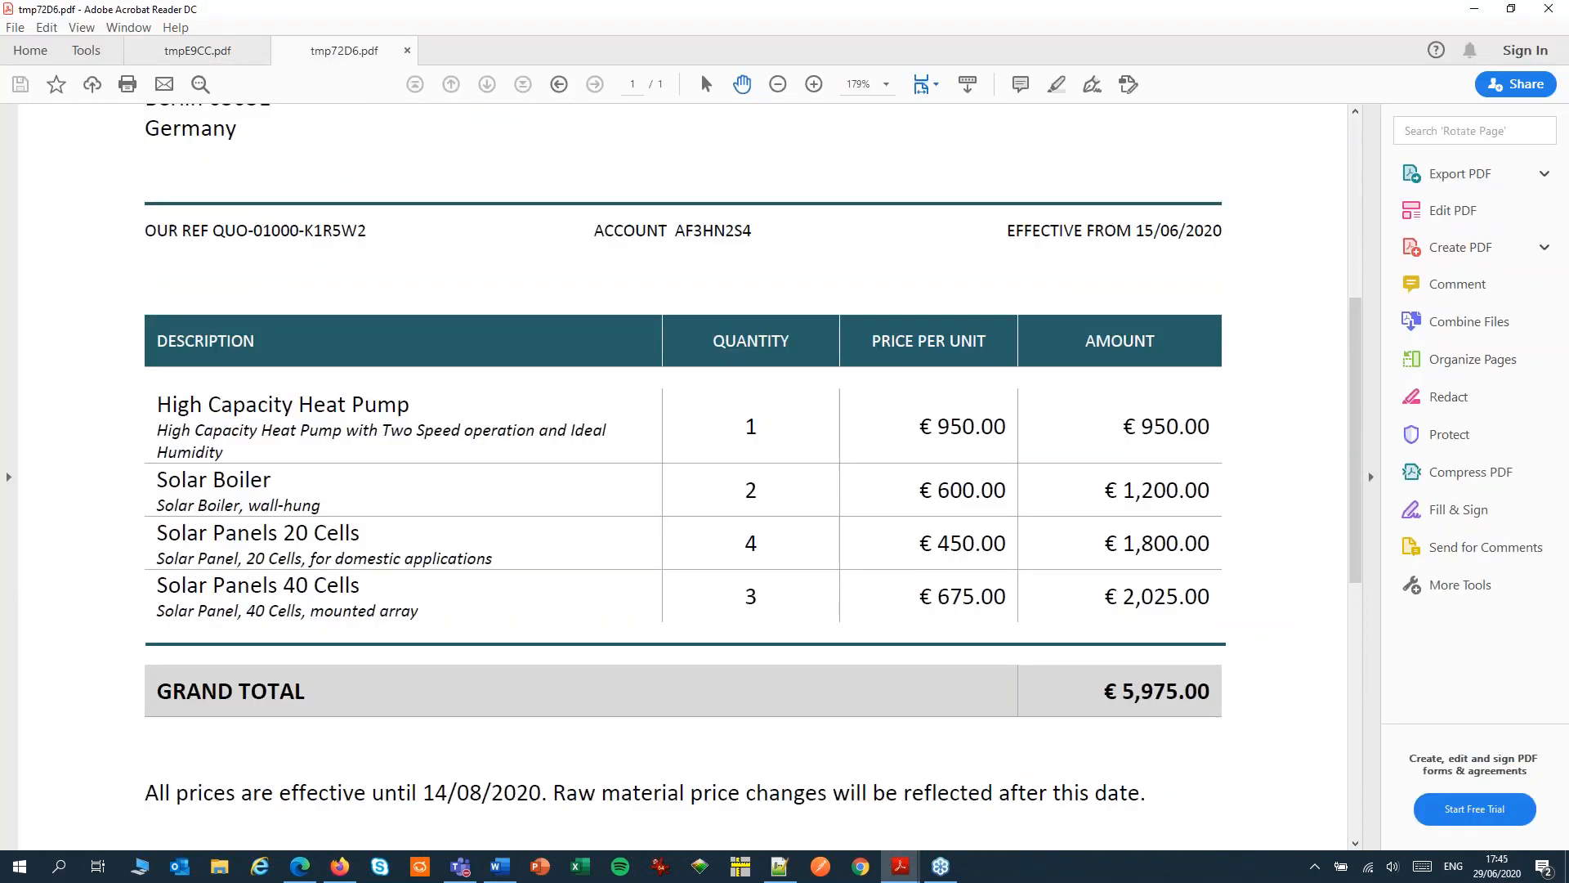